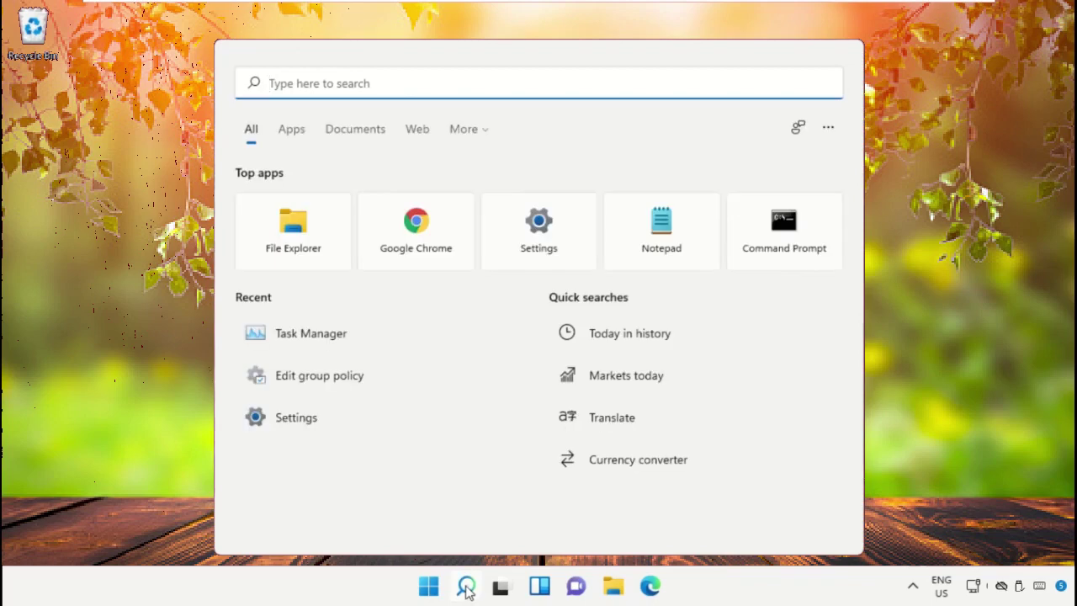
Search Windows for 'task manager' and launch Task Manager.
{"action": "type", "text": "task ma"}
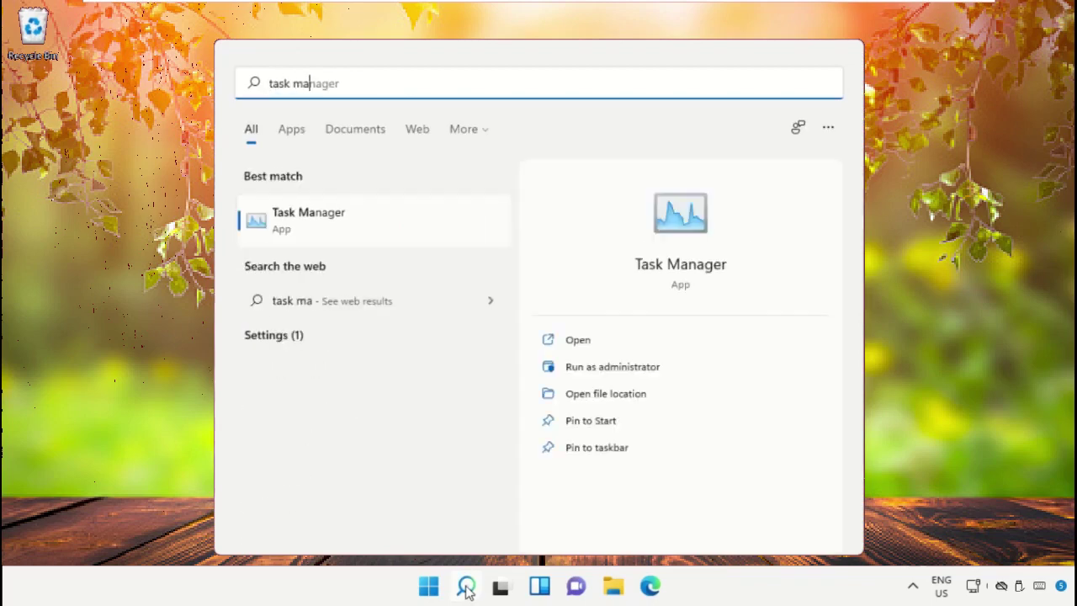
{"action": "type", "text": "nager"}
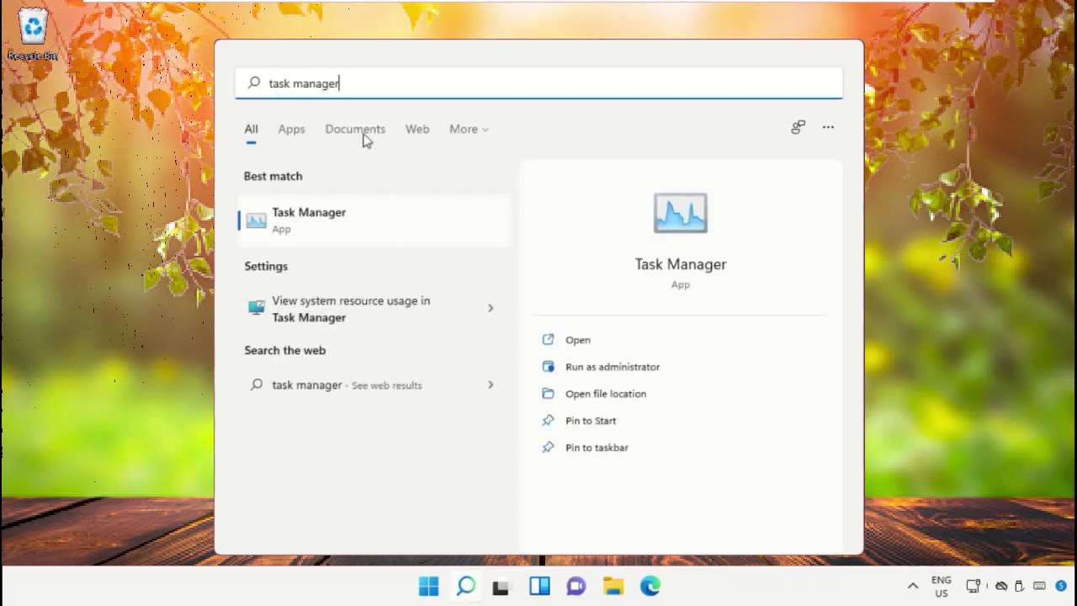
{"action": "left_click", "coordinate": [312, 212]}
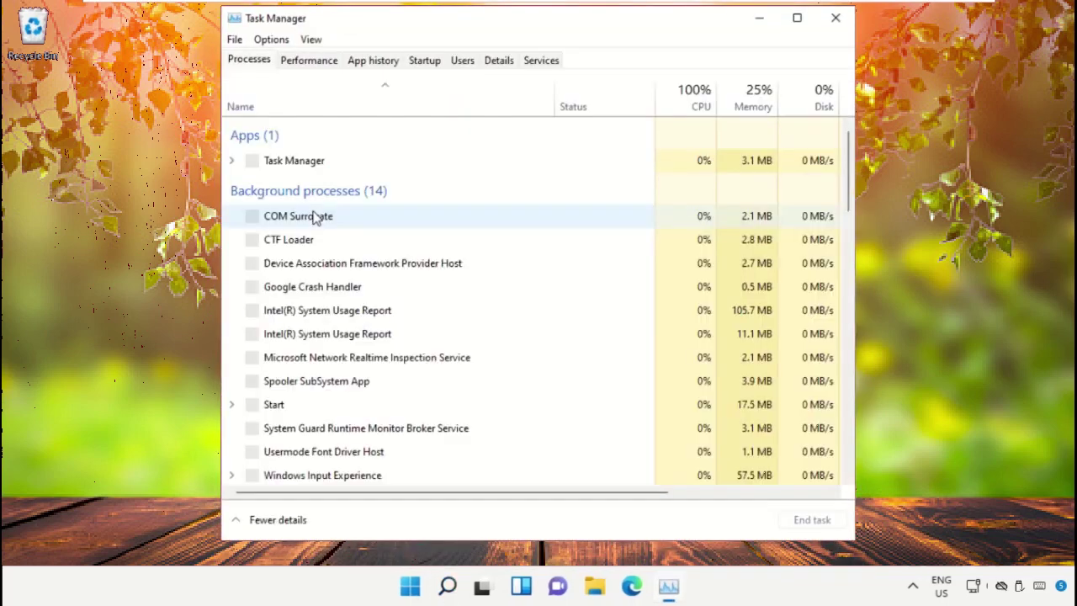
Shrink and reposition the Task Manager window, then start File > Run new task.
{"action": "left_click_drag", "start_coordinate": [222, 7], "coordinate": [336, 113]}
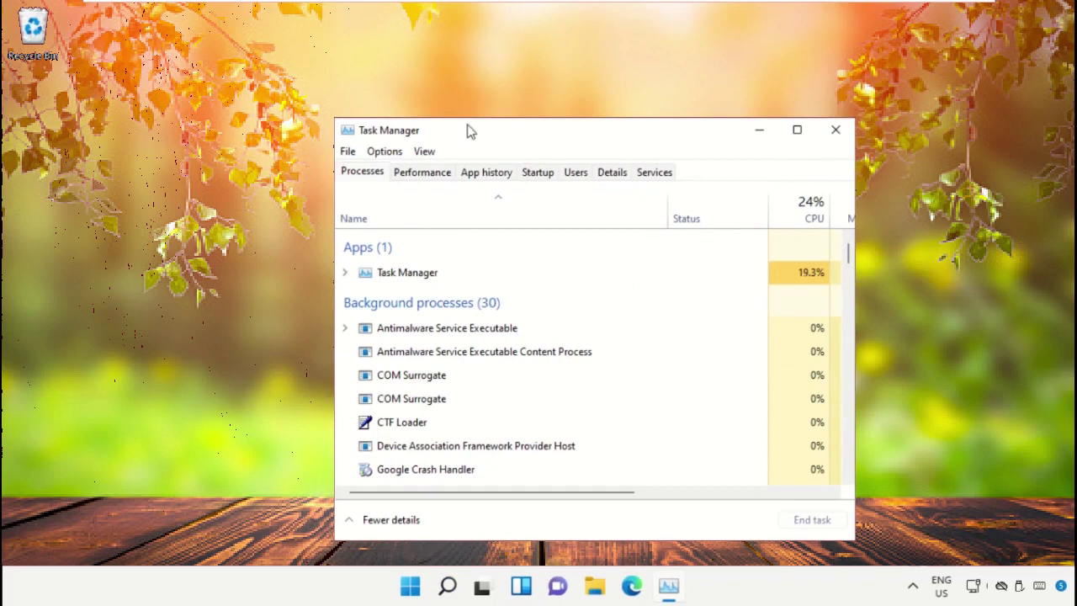
{"action": "left_click_drag", "start_coordinate": [473, 136], "coordinate": [467, 115]}
{"action": "left_click", "coordinate": [343, 130]}
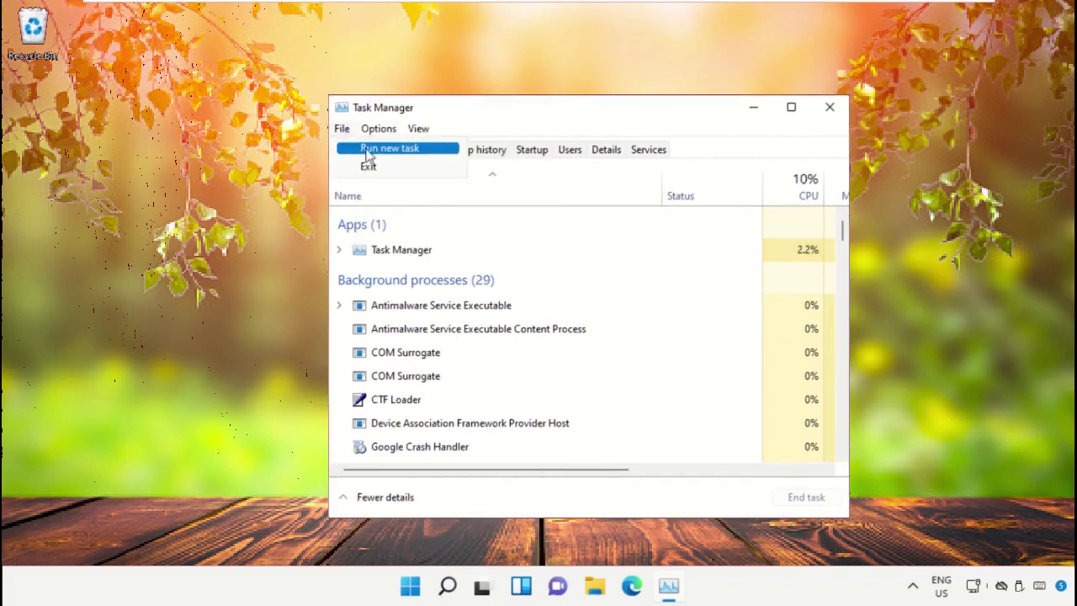
{"action": "left_click", "coordinate": [370, 149]}
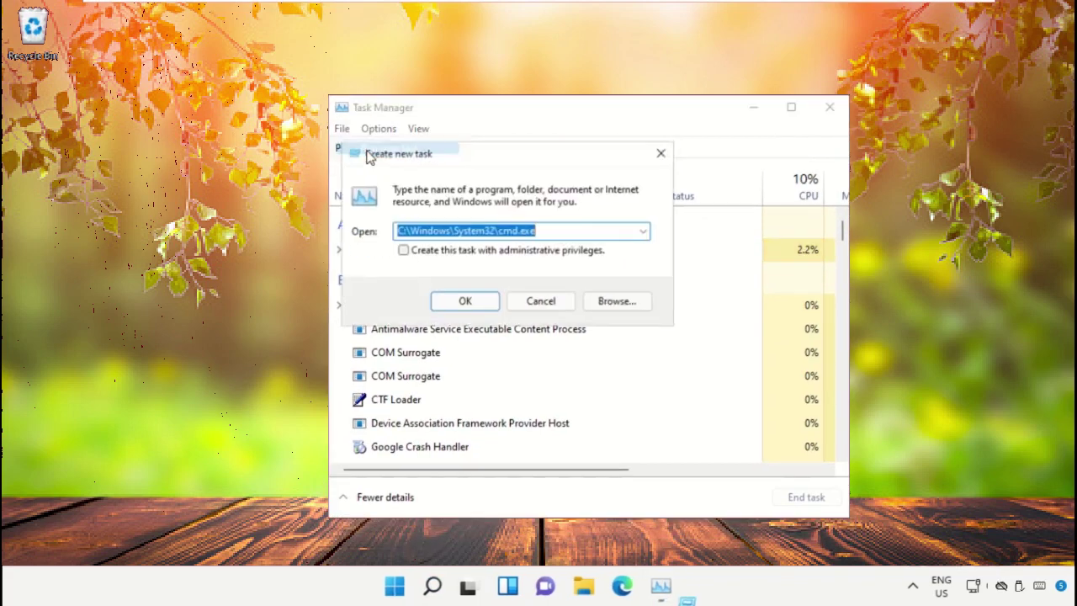
Browse from This PC to Local Disk (C:) > Windows > System32.
{"action": "left_click", "coordinate": [630, 310]}
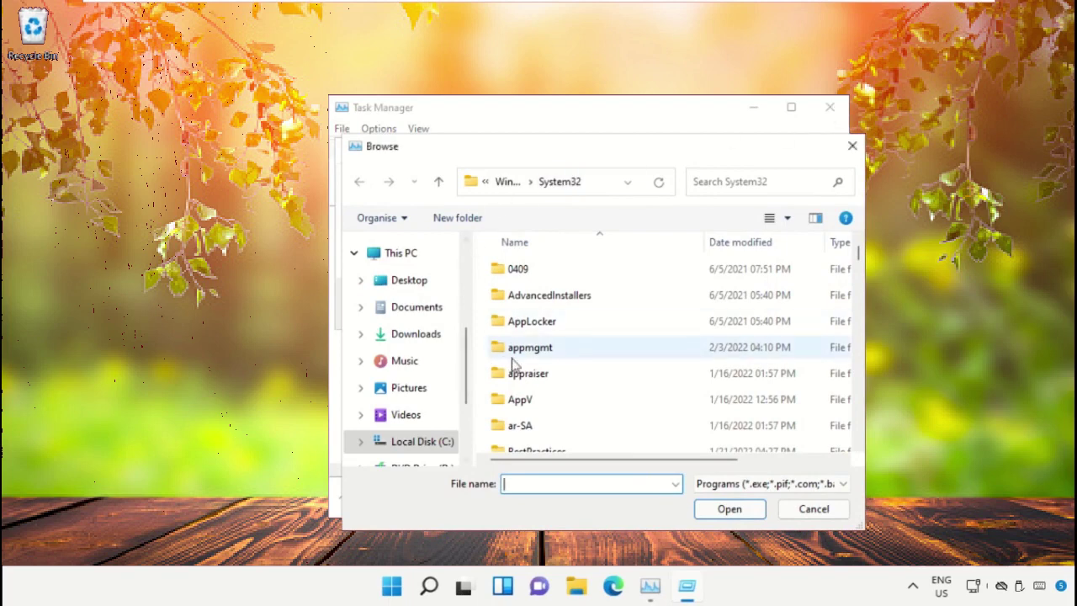
{"action": "left_click", "coordinate": [407, 261]}
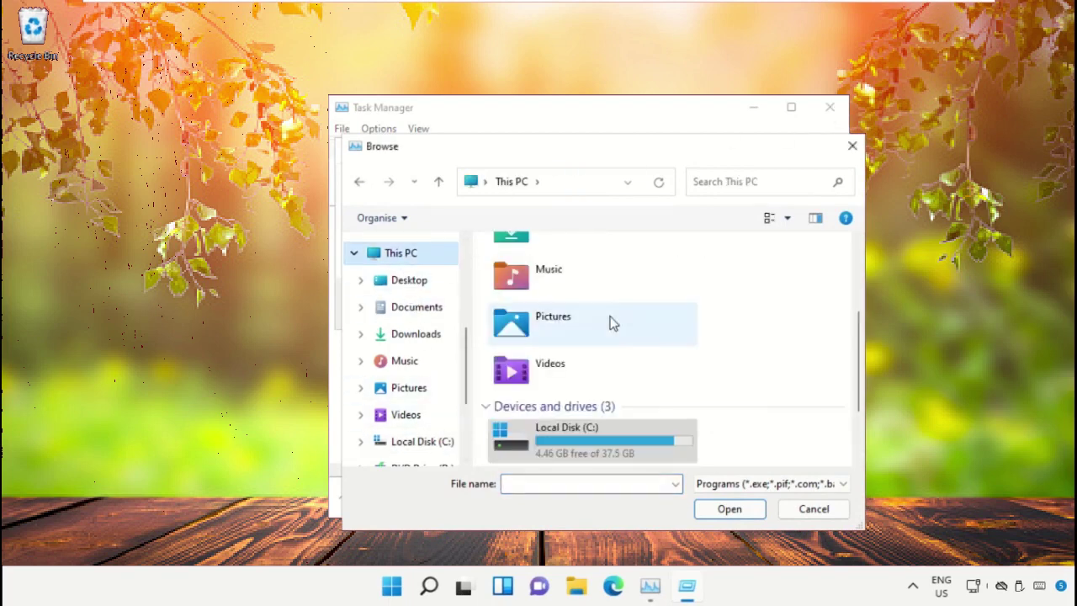
{"action": "double_click", "coordinate": [593, 443]}
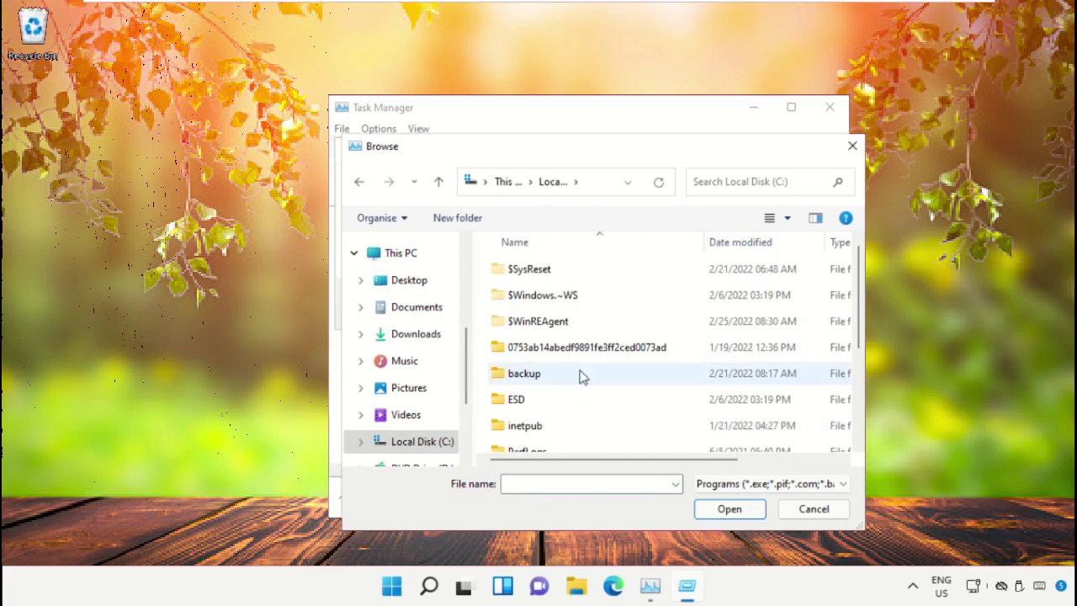
{"action": "scroll", "coordinate": [581, 377], "scroll_direction": "down", "scroll_amount": 2}
{"action": "double_click", "coordinate": [550, 444]}
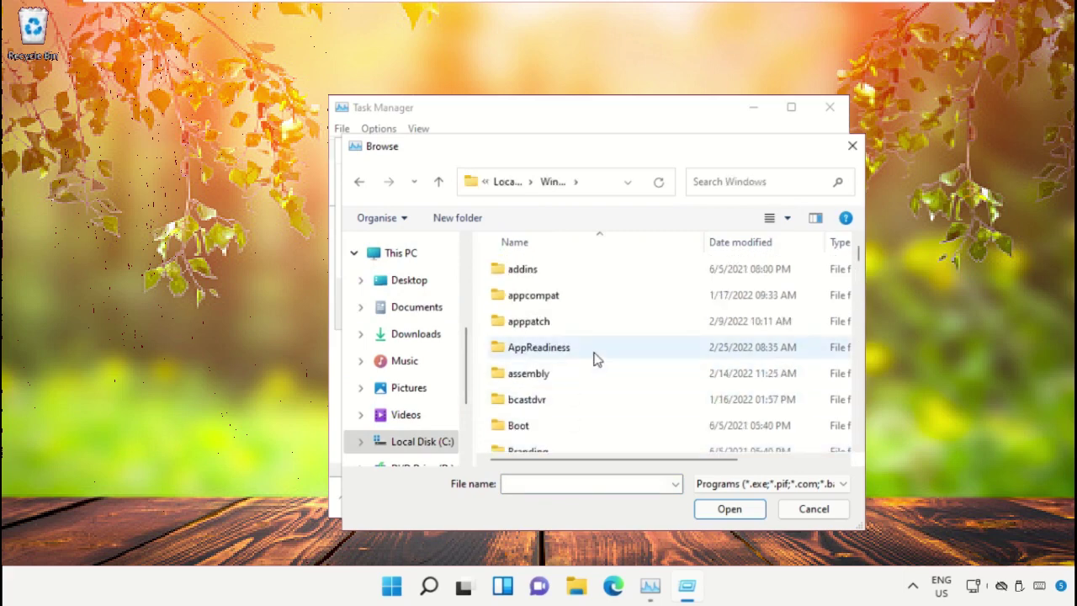
{"action": "scroll", "coordinate": [594, 362], "scroll_direction": "down", "scroll_amount": 20}
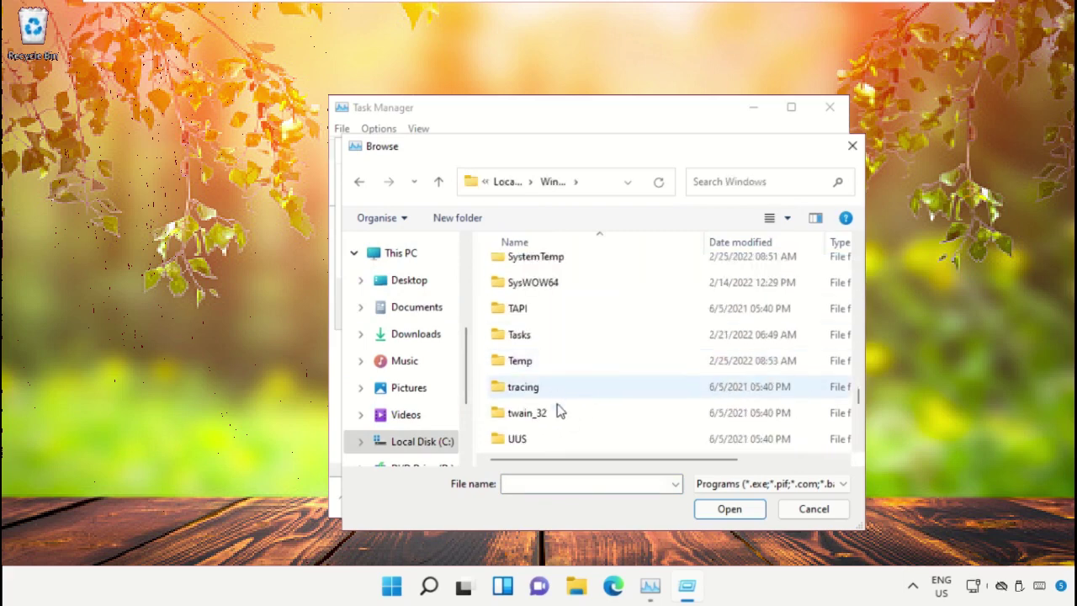
{"action": "scroll", "coordinate": [551, 397], "scroll_direction": "up", "scroll_amount": 3}
{"action": "double_click", "coordinate": [530, 395]}
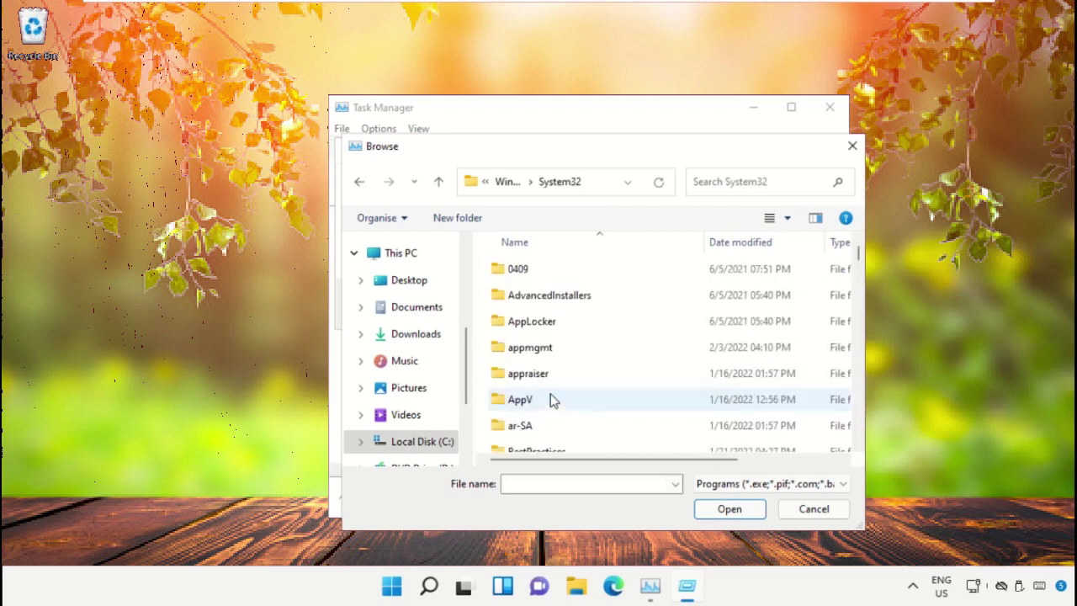
Choose cmd.exe in System32 as the program for the new task.
{"action": "left_click", "coordinate": [553, 346]}
{"action": "scroll", "coordinate": [553, 346], "scroll_direction": "down", "scroll_amount": 20}
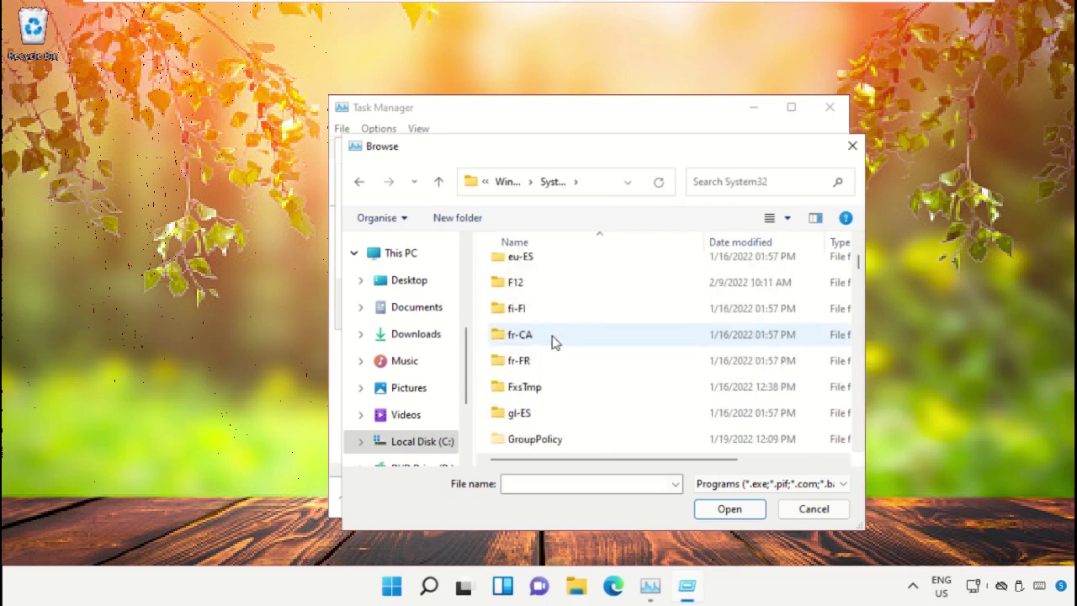
{"action": "scroll", "coordinate": [552, 340], "scroll_direction": "down", "scroll_amount": 20}
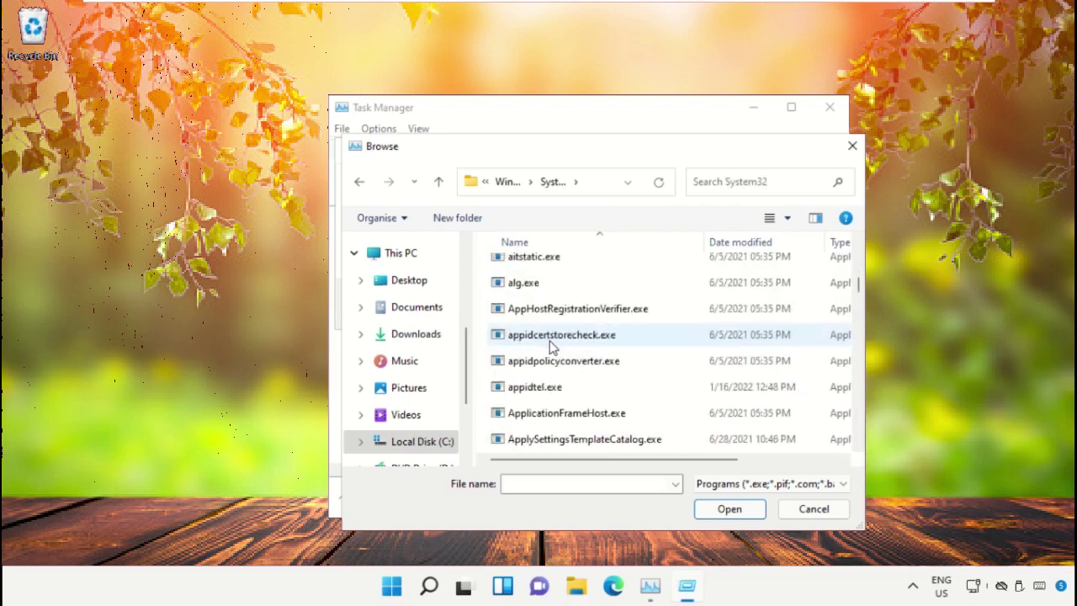
{"action": "left_click", "coordinate": [548, 361]}
{"action": "left_click", "coordinate": [728, 508]}
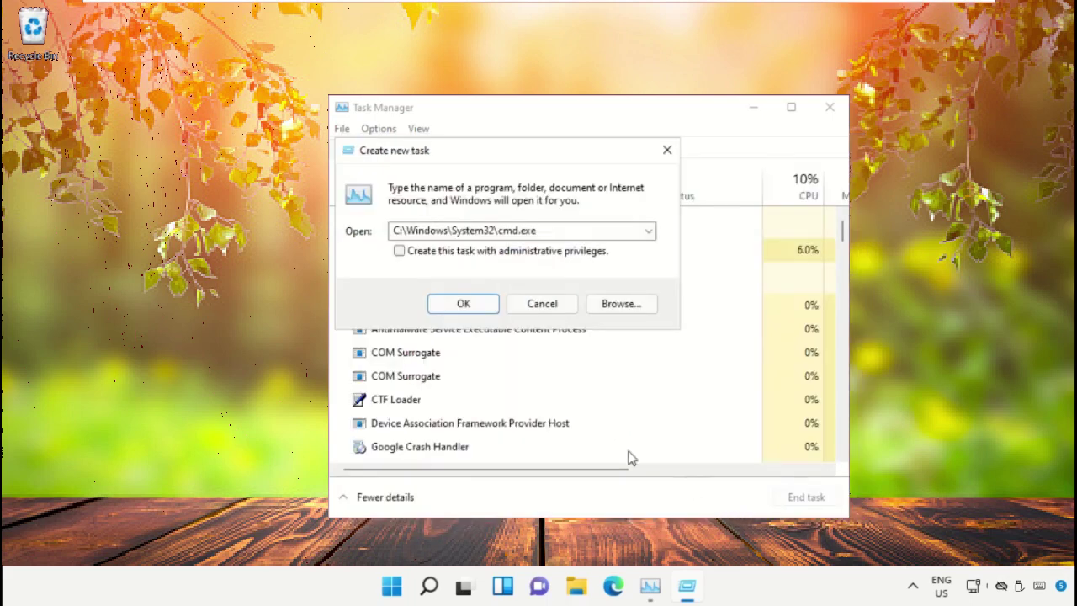
Launch cmd.exe with administrative privileges, close Task Manager, and center the console window.
{"action": "left_click", "coordinate": [401, 254]}
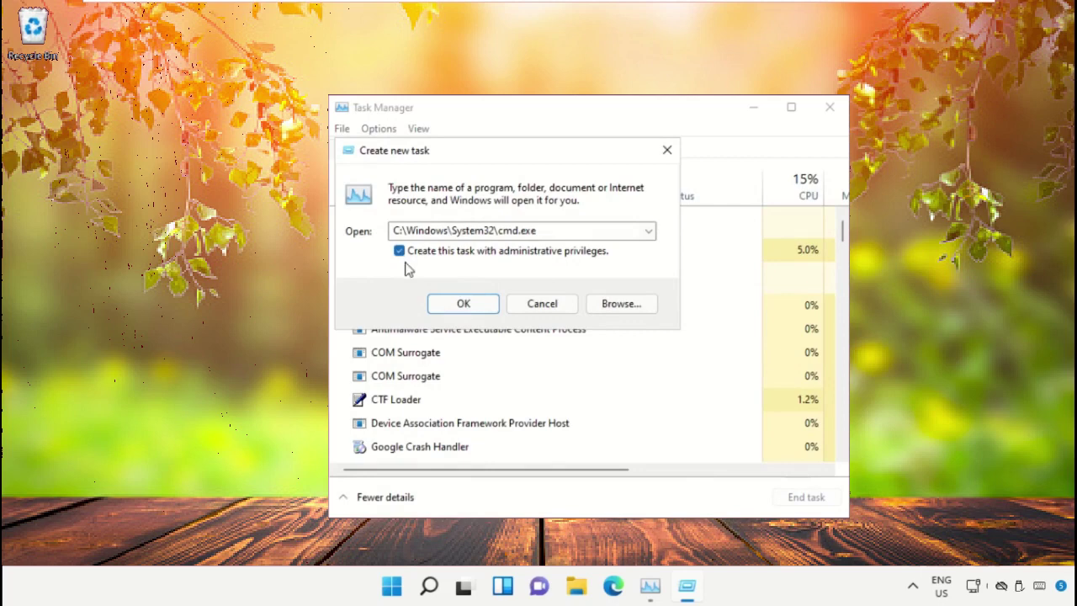
{"action": "left_click", "coordinate": [468, 306]}
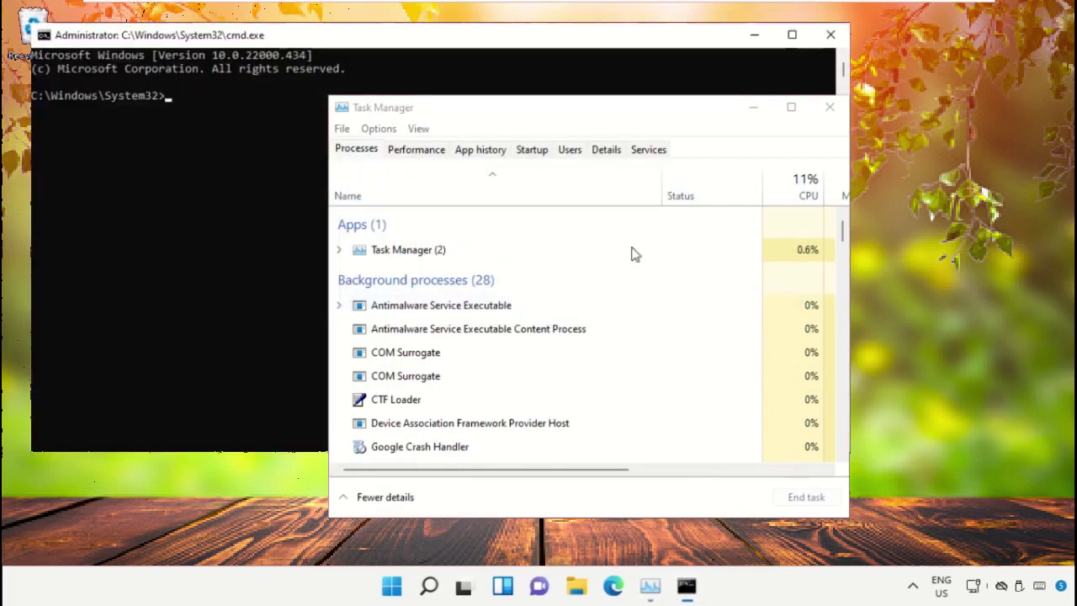
{"action": "left_click", "coordinate": [828, 107]}
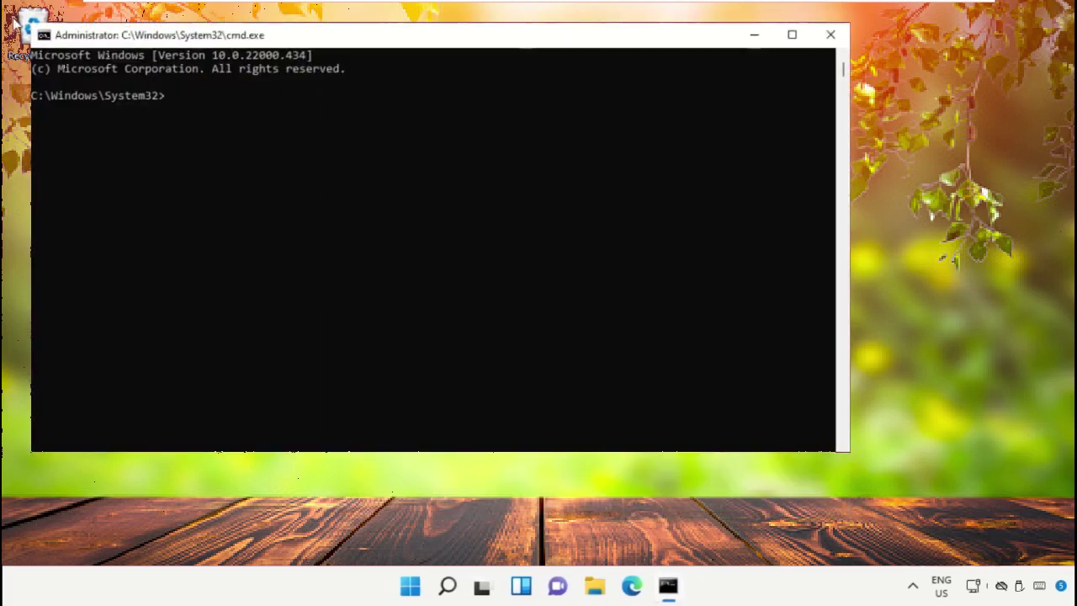
{"action": "left_click_drag", "start_coordinate": [35, 29], "coordinate": [320, 127]}
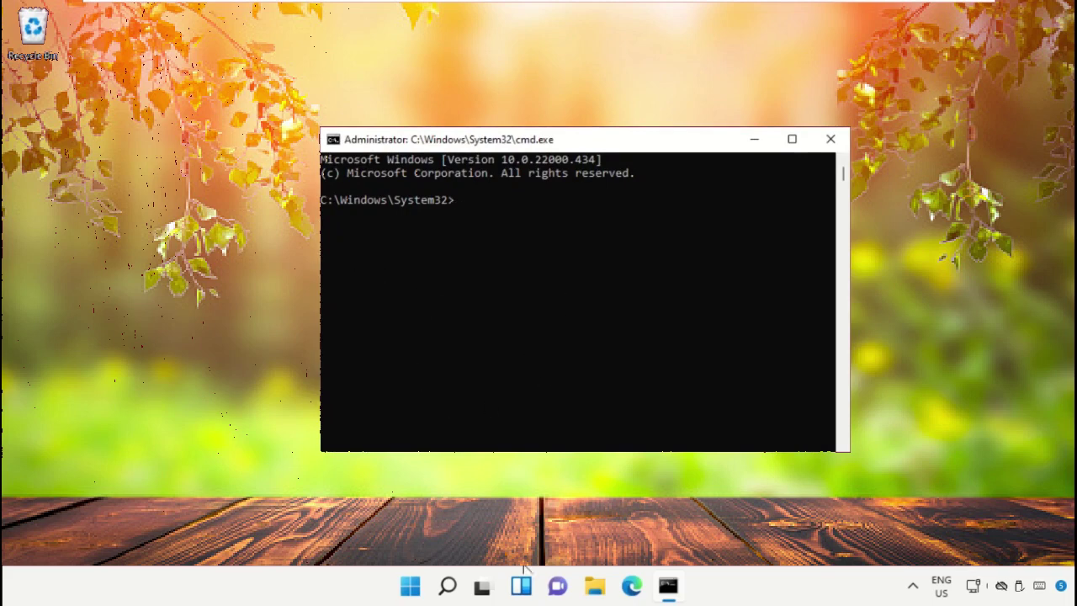
Search Windows for 'google chrome' and launch Google Chrome.
{"action": "left_click", "coordinate": [447, 586]}
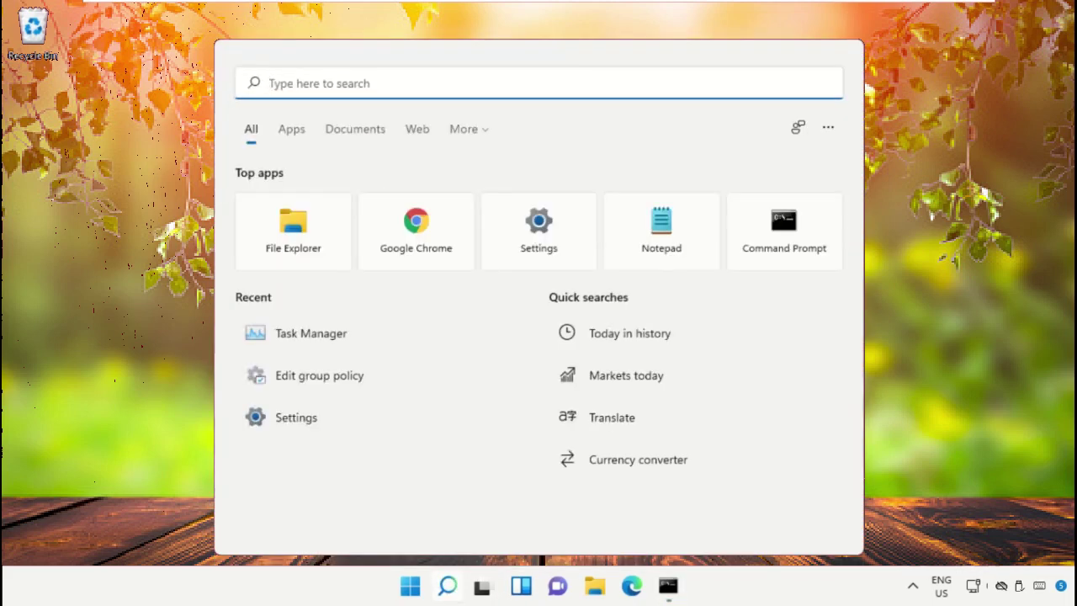
{"action": "type", "text": "google chrome"}
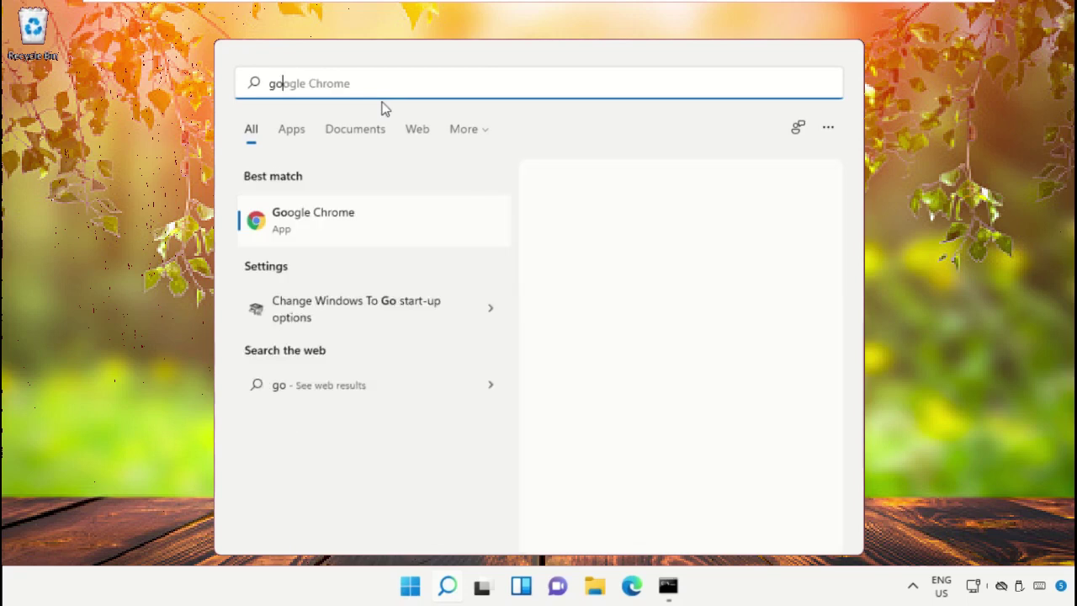
{"action": "left_click", "coordinate": [345, 229]}
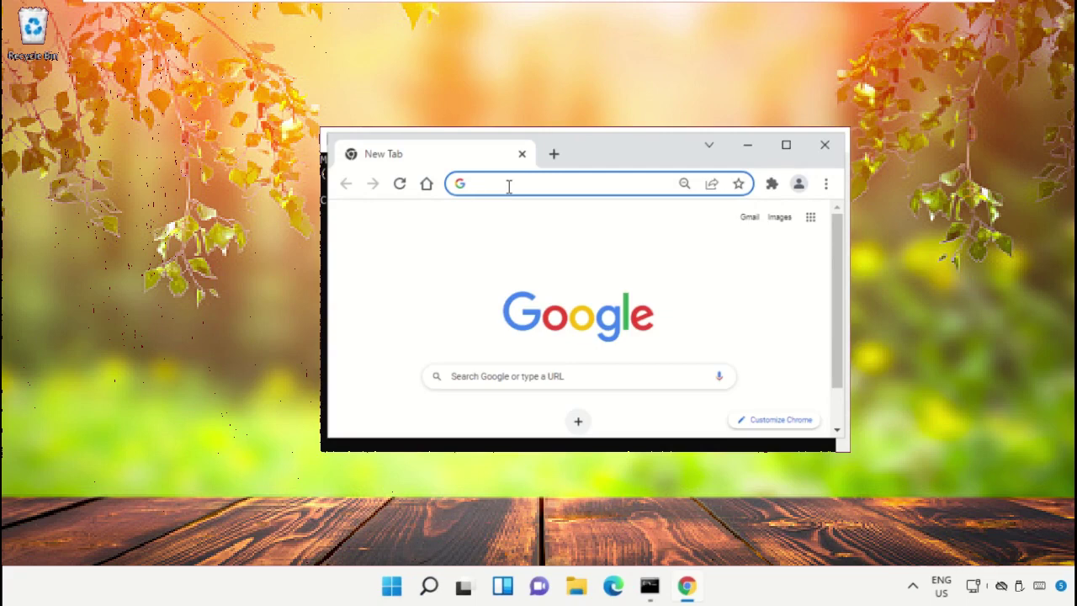
Go to google.com and search for 'hows.tech windows command'.
{"action": "type", "text": "google"}
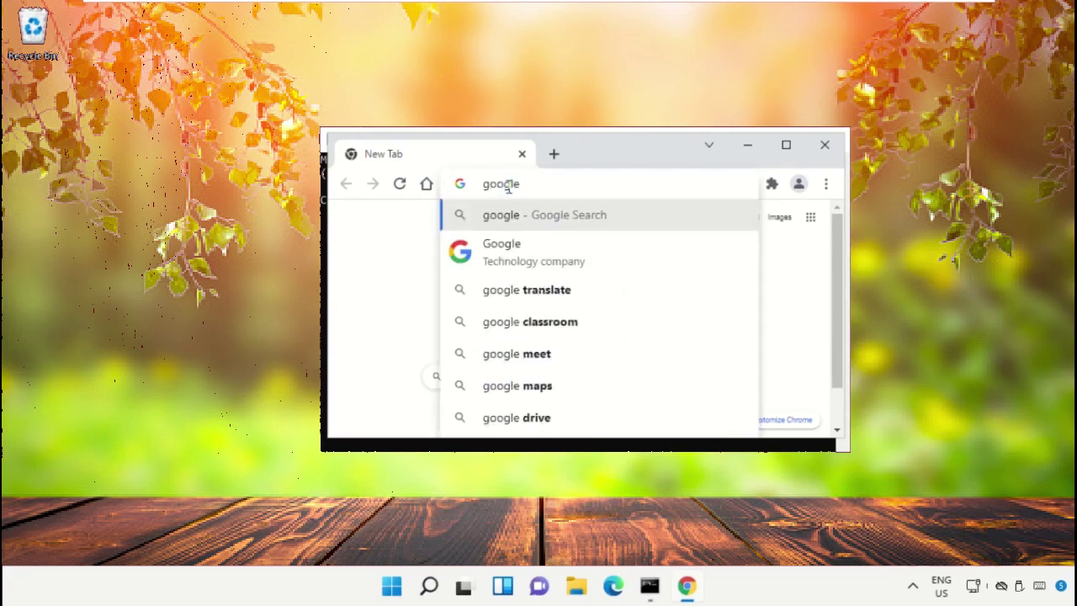
{"action": "type", "text": ".co"}
{"action": "key", "text": "Return"}
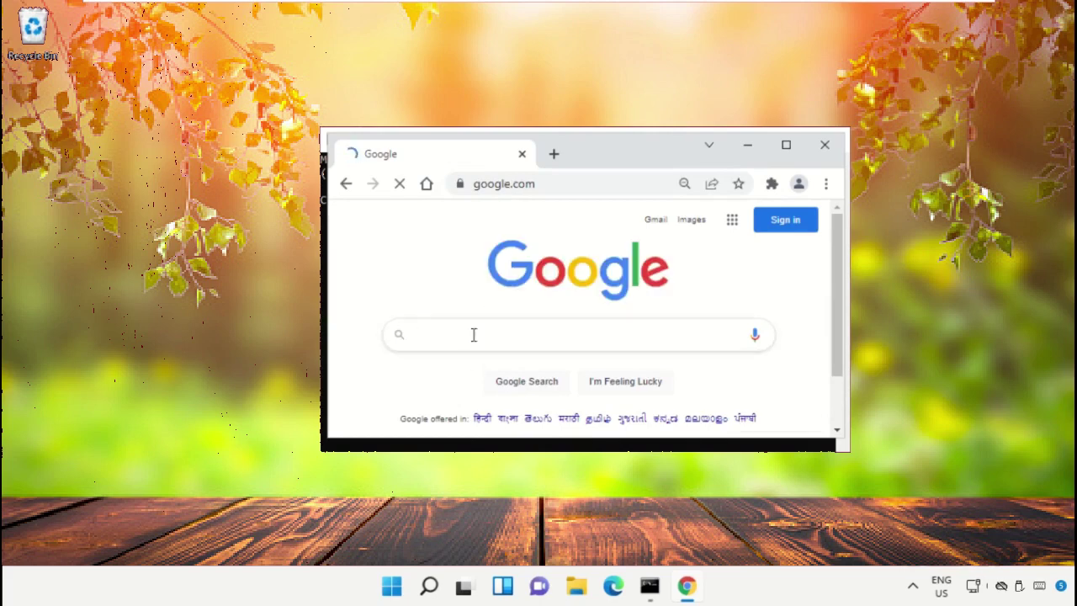
{"action": "left_click", "coordinate": [473, 334]}
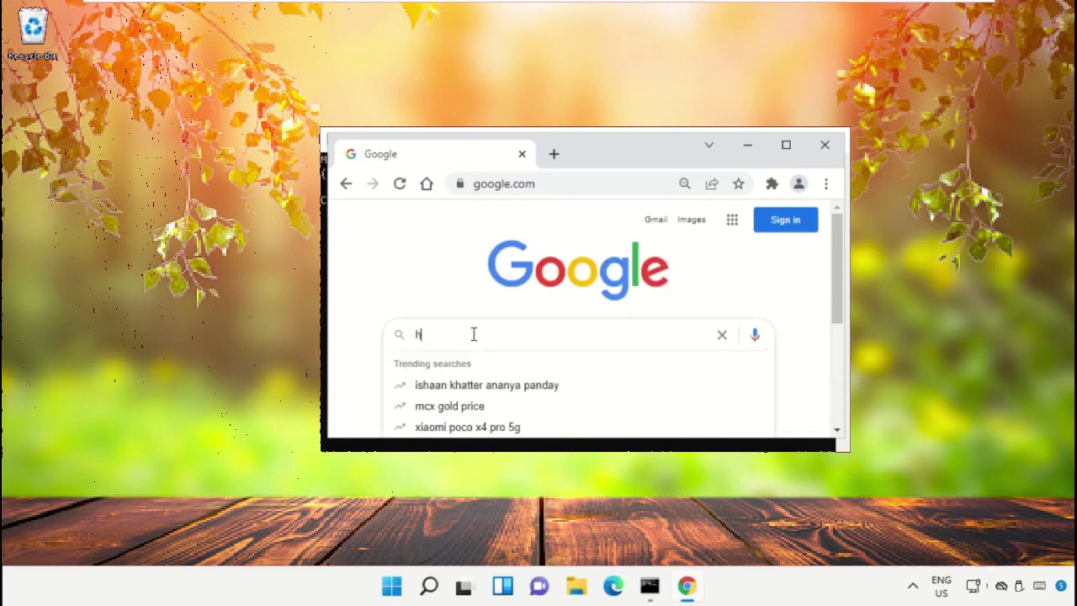
{"action": "type", "text": "hows.tech windows c"}
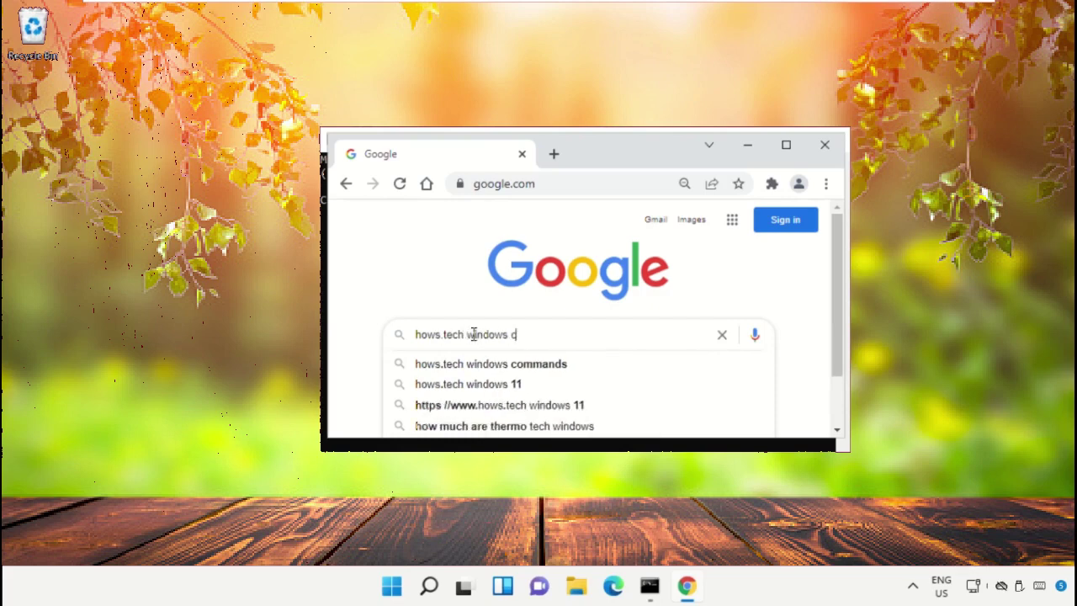
{"action": "type", "text": "ommands"}
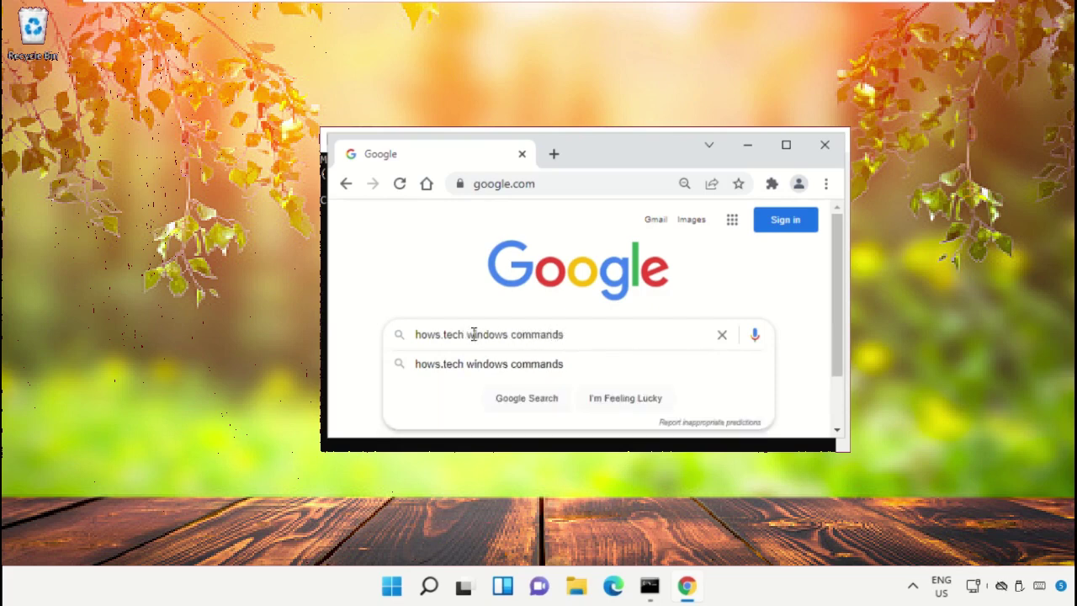
{"action": "key", "text": "Return"}
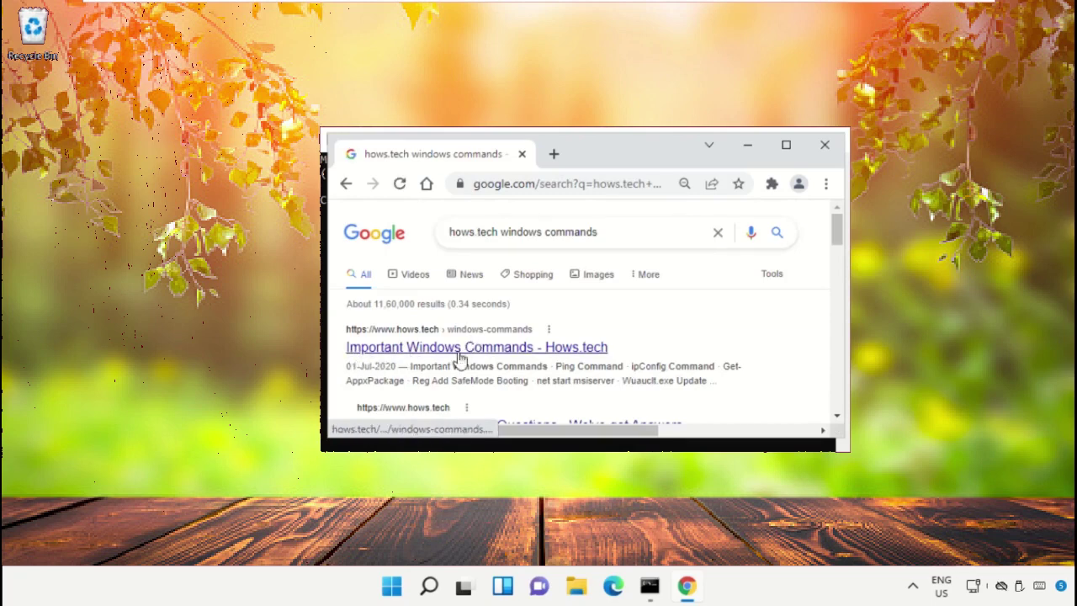
Open the Hows.tech Important Windows Commands page and select Command 12's sfc /scanfile line.
{"action": "left_click", "coordinate": [412, 348]}
{"action": "scroll", "coordinate": [769, 289], "scroll_direction": "down", "scroll_amount": 10}
{"action": "scroll", "coordinate": [770, 288], "scroll_direction": "down", "scroll_amount": 15}
{"action": "scroll", "coordinate": [770, 292], "scroll_direction": "down", "scroll_amount": 2}
{"action": "scroll", "coordinate": [769, 292], "scroll_direction": "up", "scroll_amount": 3}
{"action": "scroll", "coordinate": [770, 292], "scroll_direction": "down", "scroll_amount": 1}
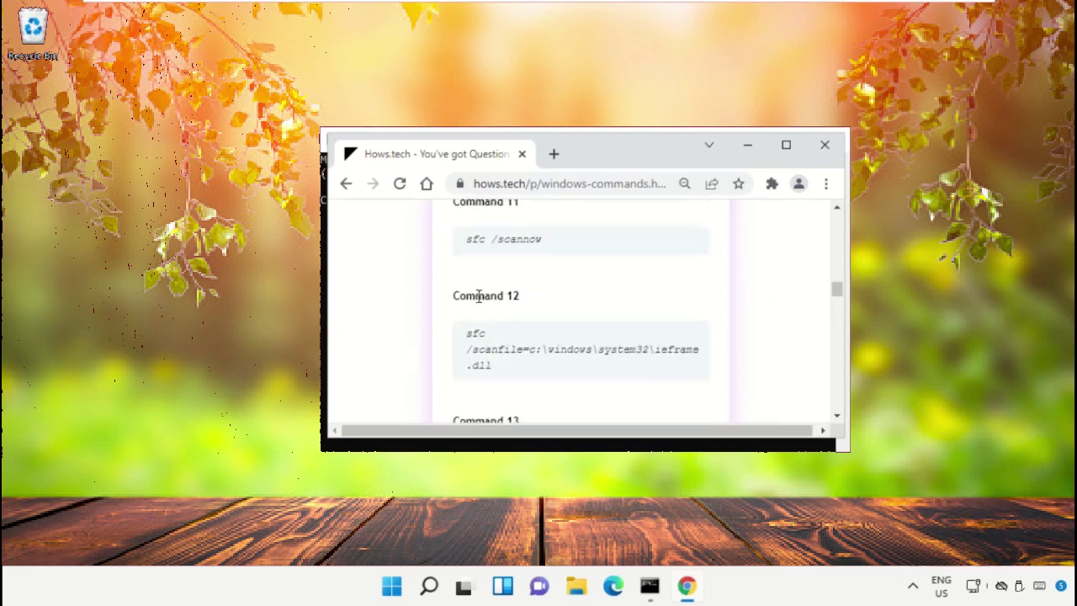
{"action": "triple_click", "coordinate": [515, 353]}
{"action": "right_click", "coordinate": [523, 353]}
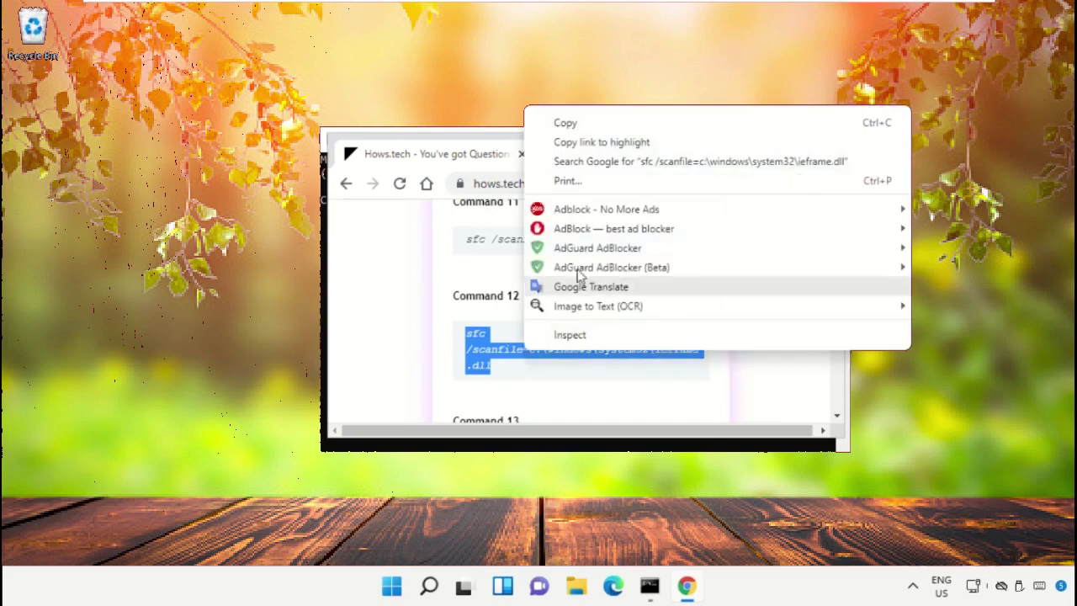
Paste and run sfc /scanfile=c:\windows\system32\ieframe.dll in the administrator console.
{"action": "left_click", "coordinate": [590, 127]}
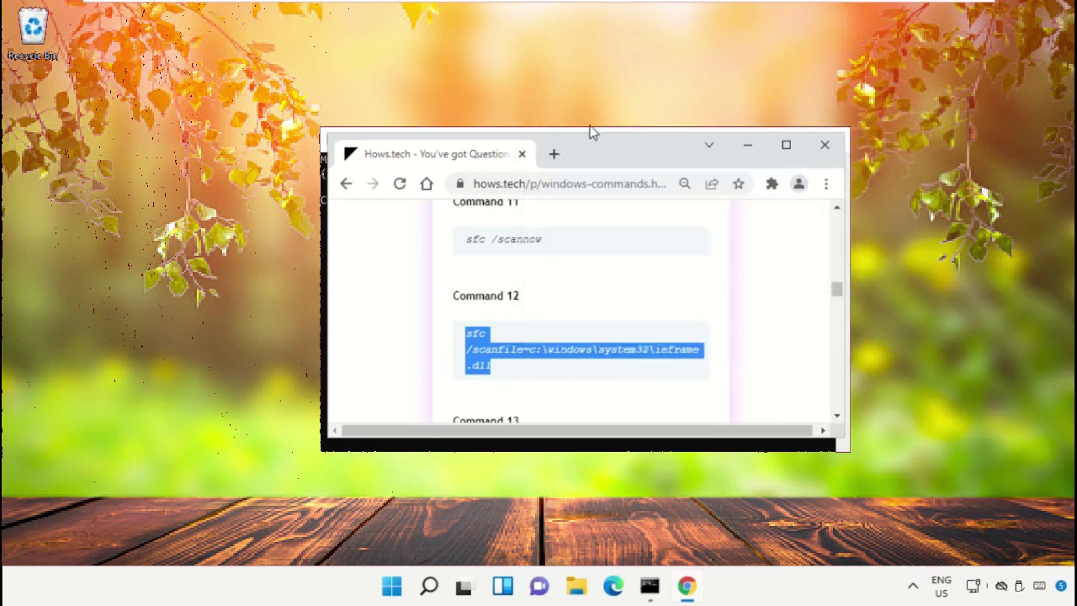
{"action": "left_click", "coordinate": [746, 146]}
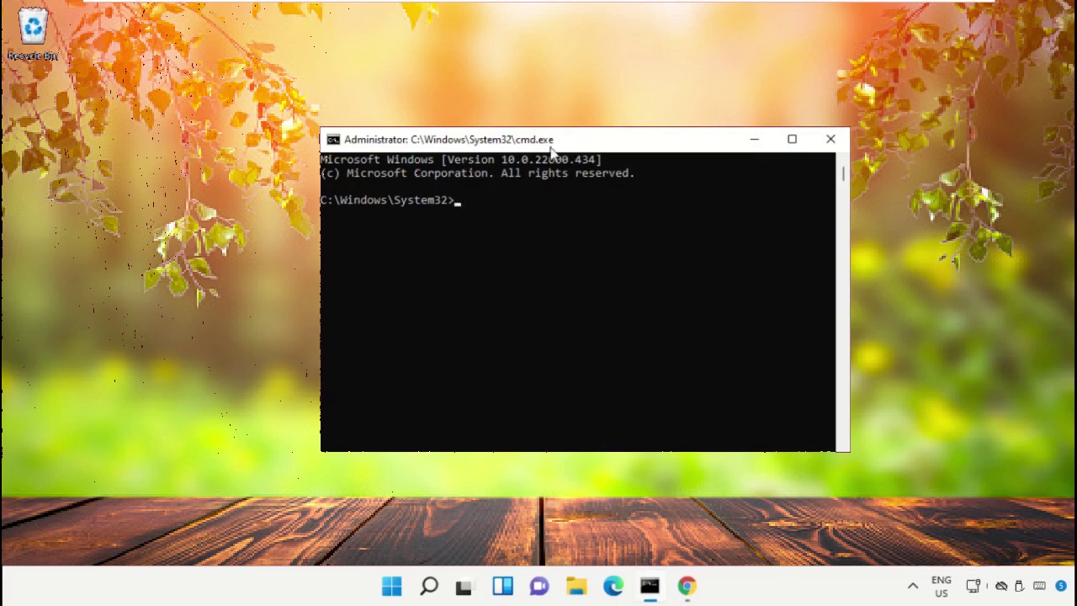
{"action": "right_click", "coordinate": [603, 145]}
{"action": "mouse_move", "coordinate": [648, 275]}
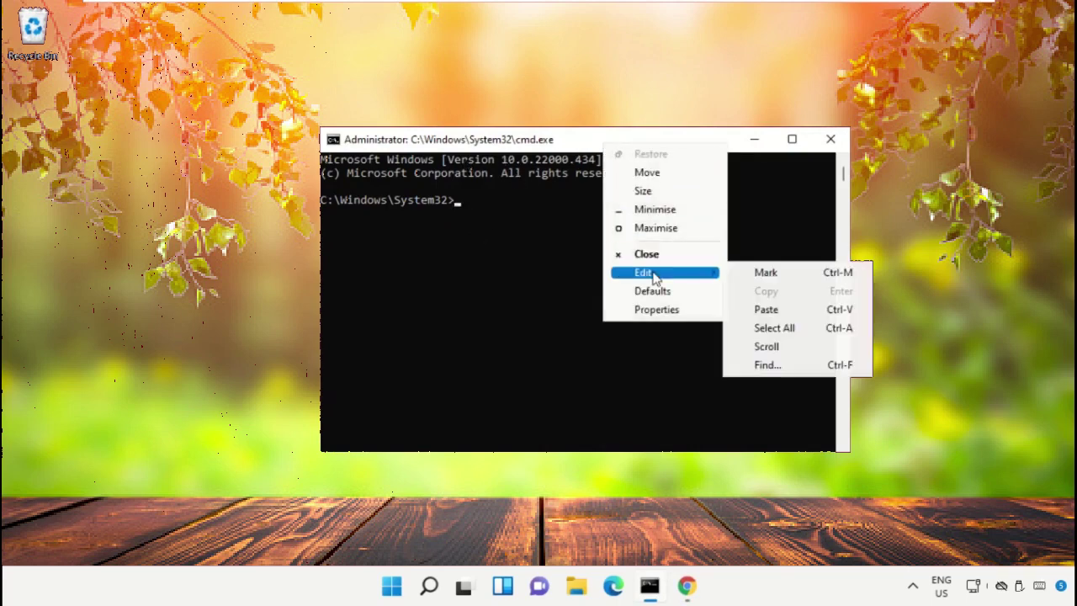
{"action": "left_click", "coordinate": [761, 309]}
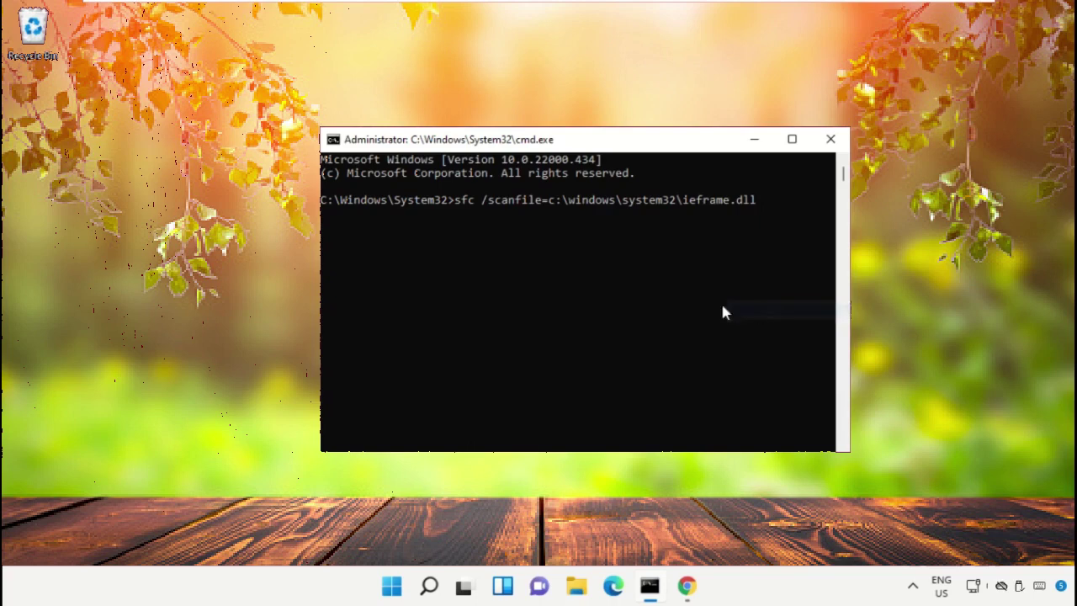
{"action": "key", "text": "Return"}
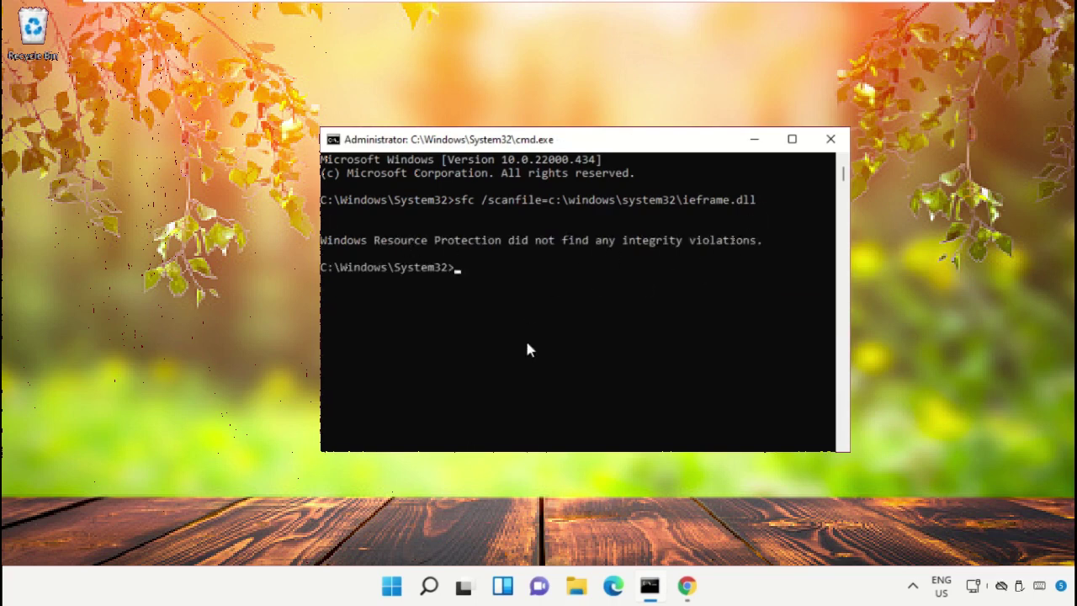
Copy Command 13's sfc /verifyfile for ieframe.dll, run it in the console, then exit.
{"action": "left_click", "coordinate": [689, 588]}
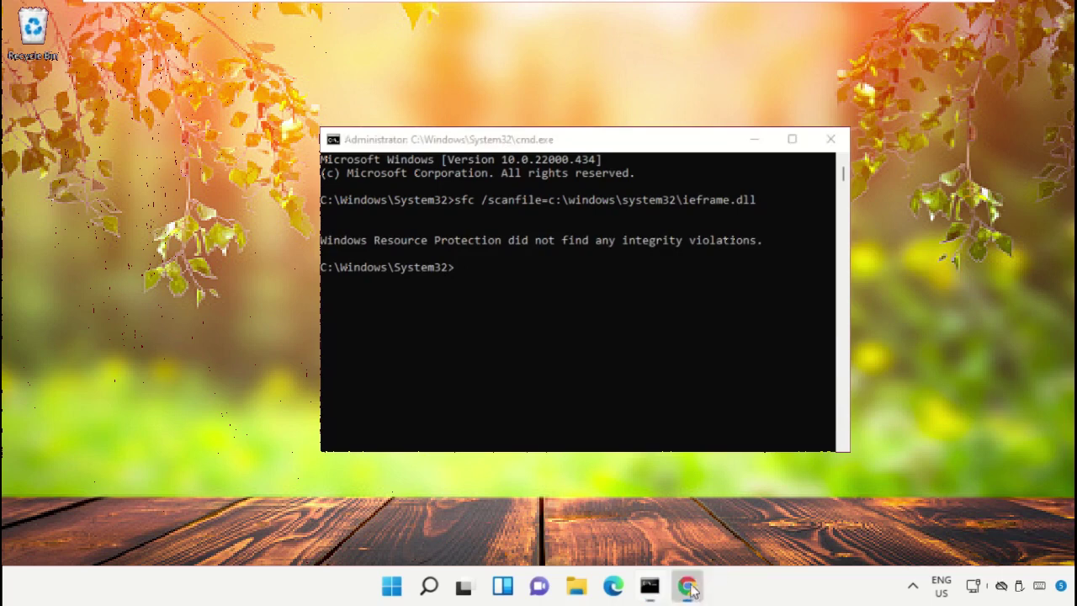
{"action": "scroll", "coordinate": [550, 367], "scroll_direction": "down", "scroll_amount": 2}
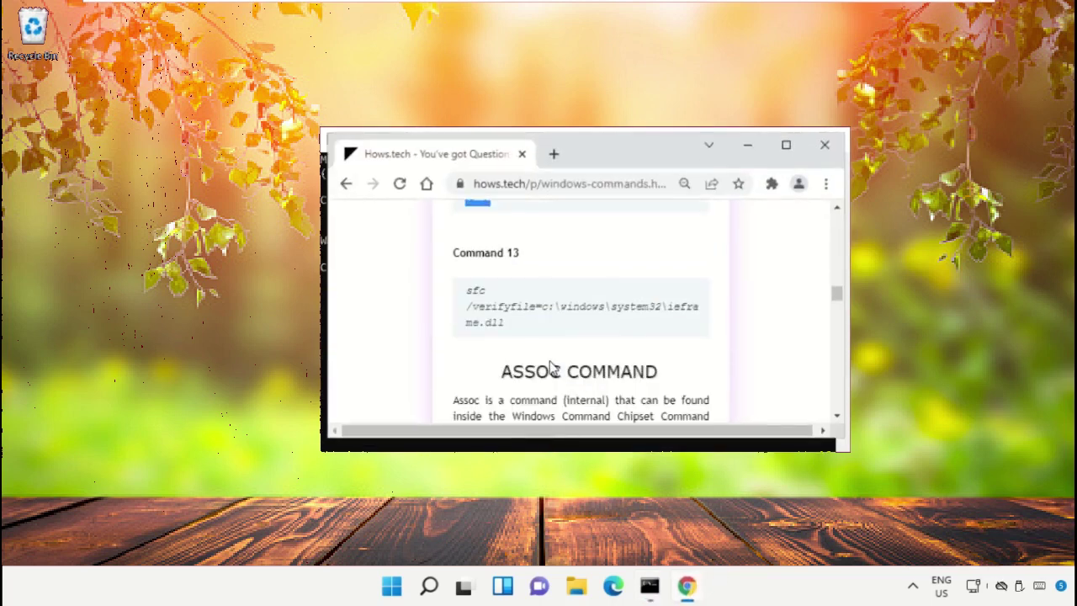
{"action": "triple_click", "coordinate": [507, 313]}
{"action": "right_click", "coordinate": [496, 315]}
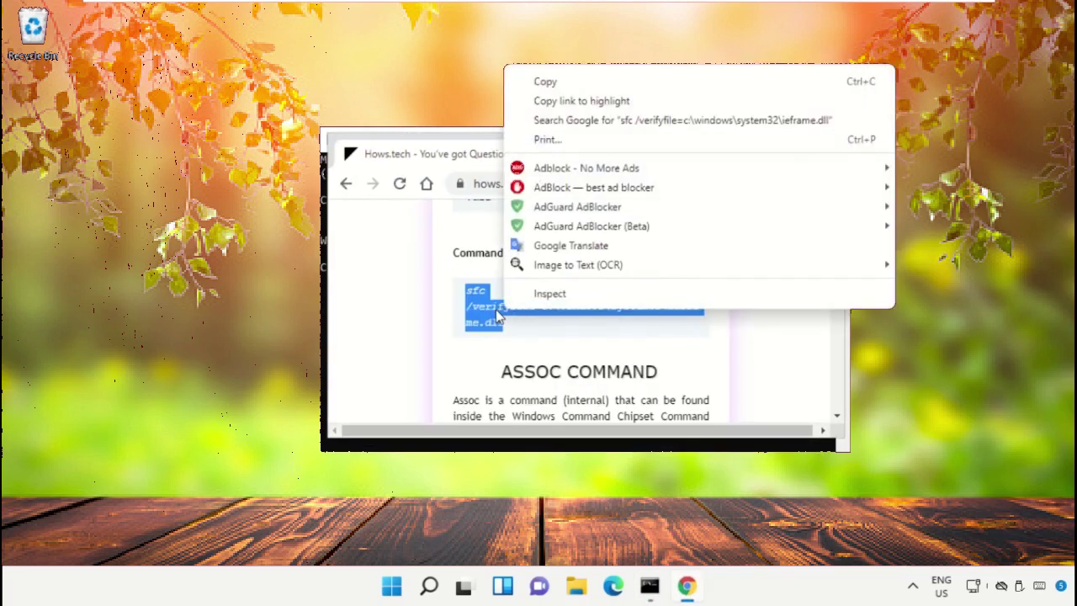
{"action": "left_click", "coordinate": [558, 83]}
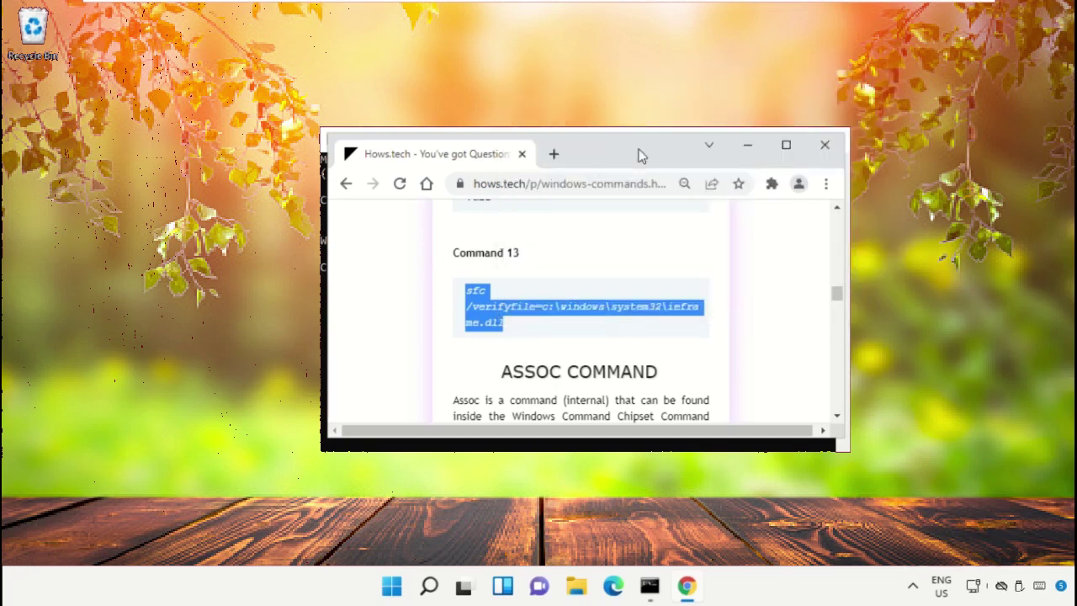
{"action": "left_click", "coordinate": [746, 155]}
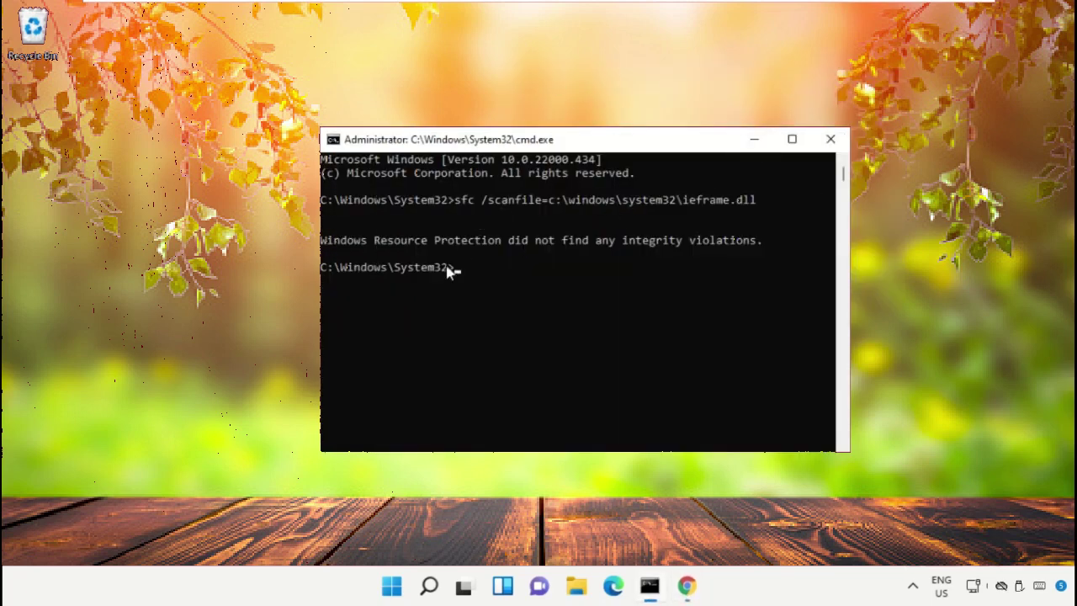
{"action": "right_click", "coordinate": [594, 143]}
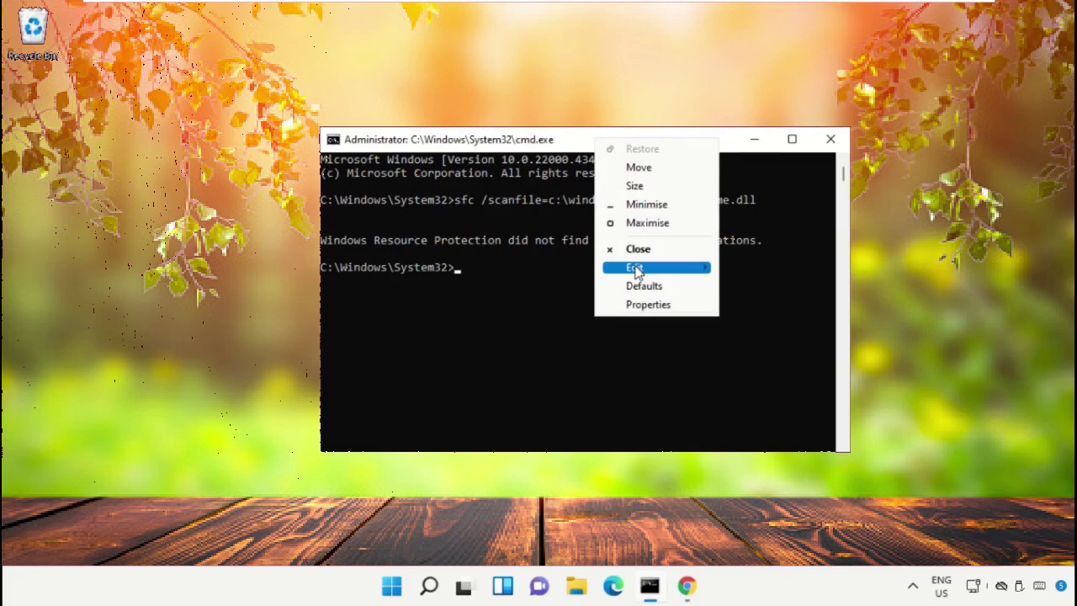
{"action": "mouse_move", "coordinate": [640, 267]}
{"action": "left_click", "coordinate": [758, 304]}
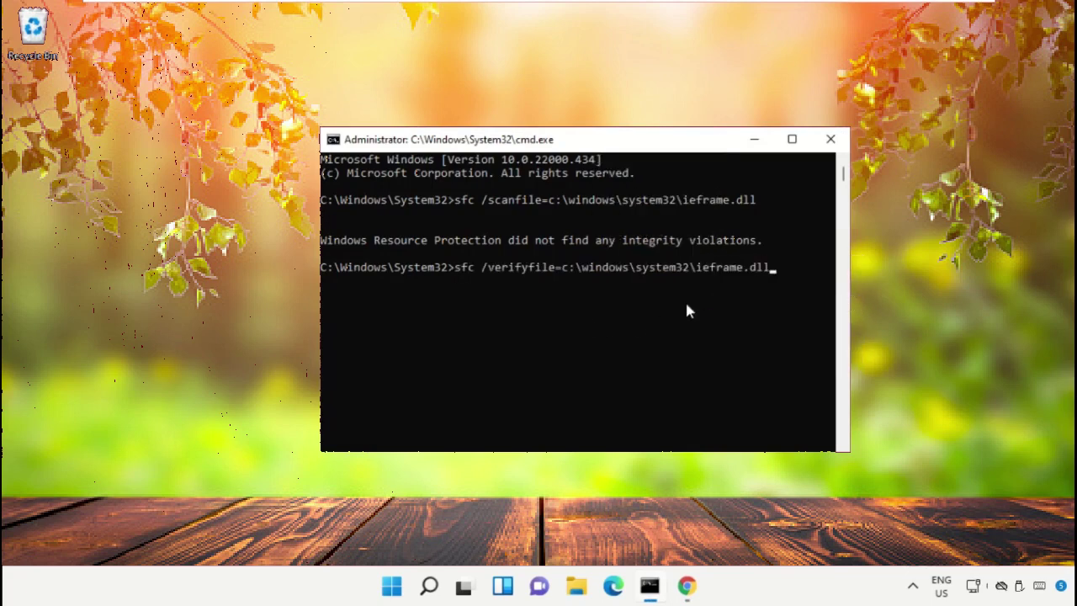
{"action": "key", "text": "Return"}
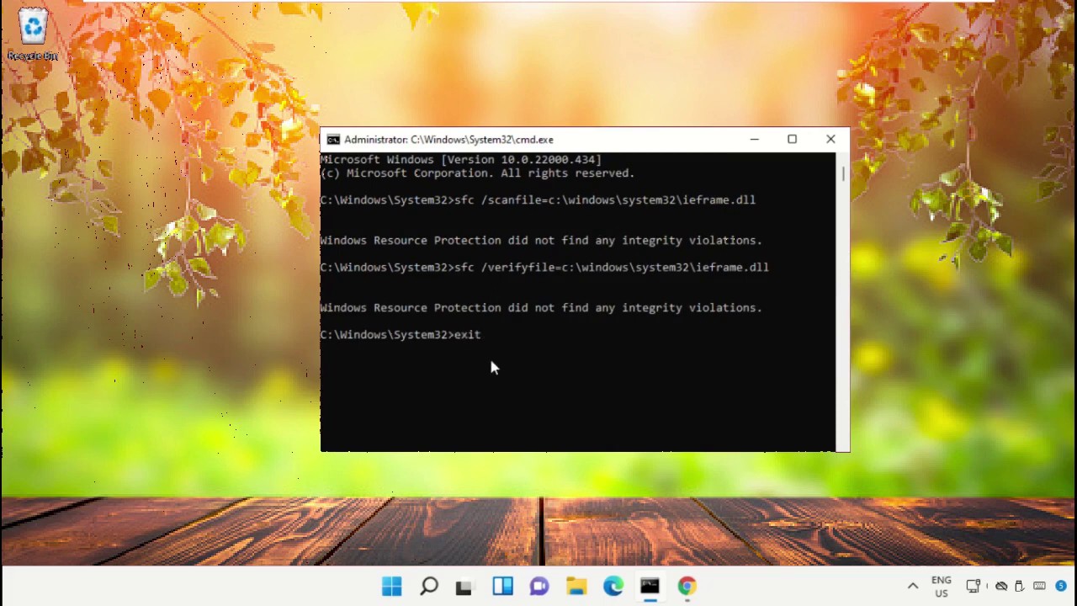
{"action": "key", "text": "Return"}
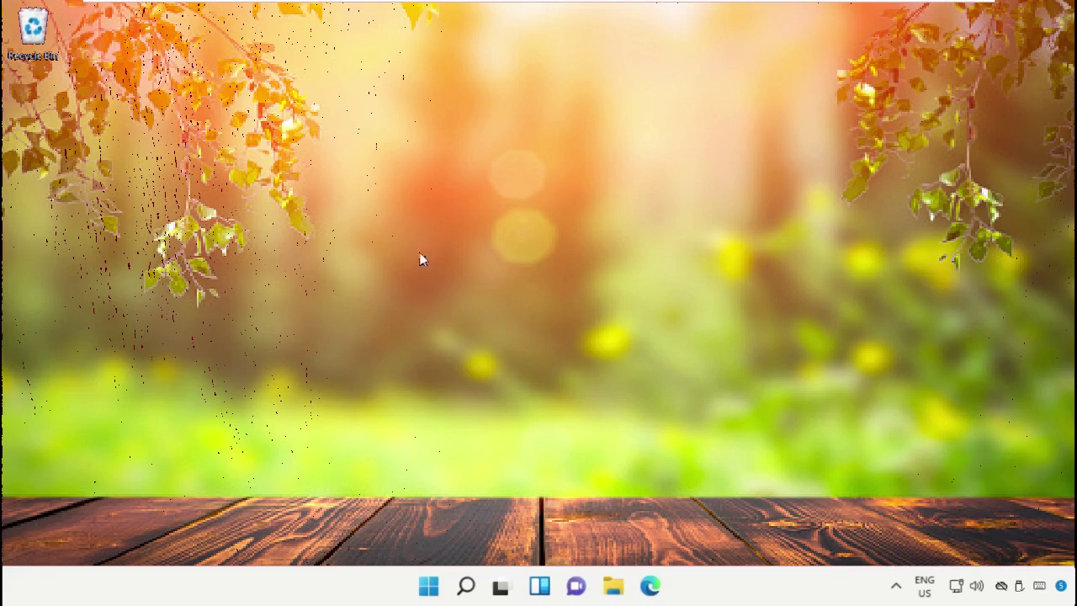
Search 'cmd', run Command Prompt as administrator, approve UAC, and move the window up.
{"action": "left_click", "coordinate": [465, 586]}
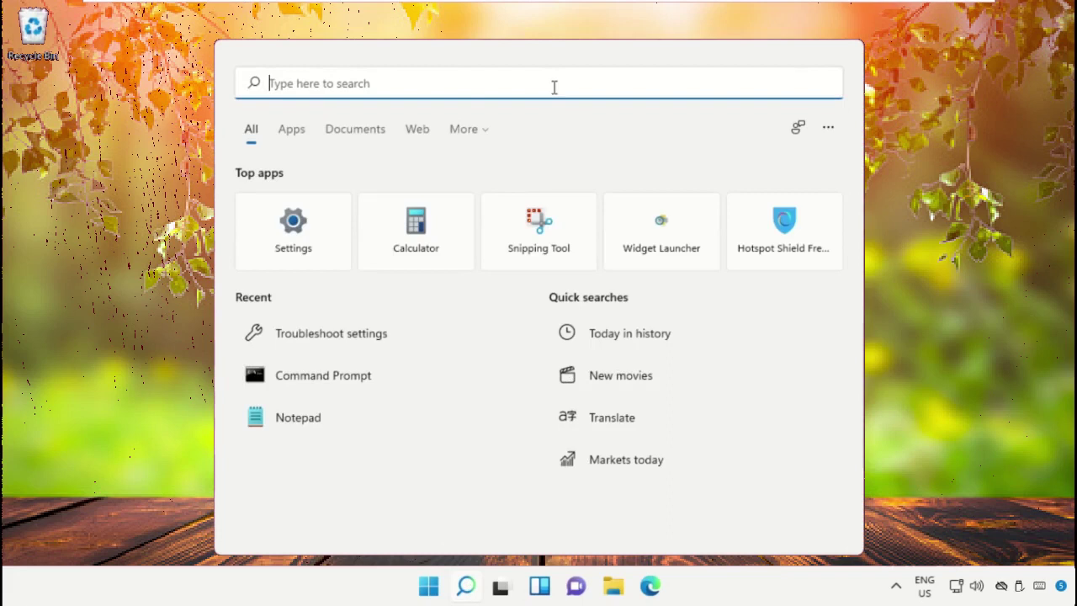
{"action": "type", "text": "cmd"}
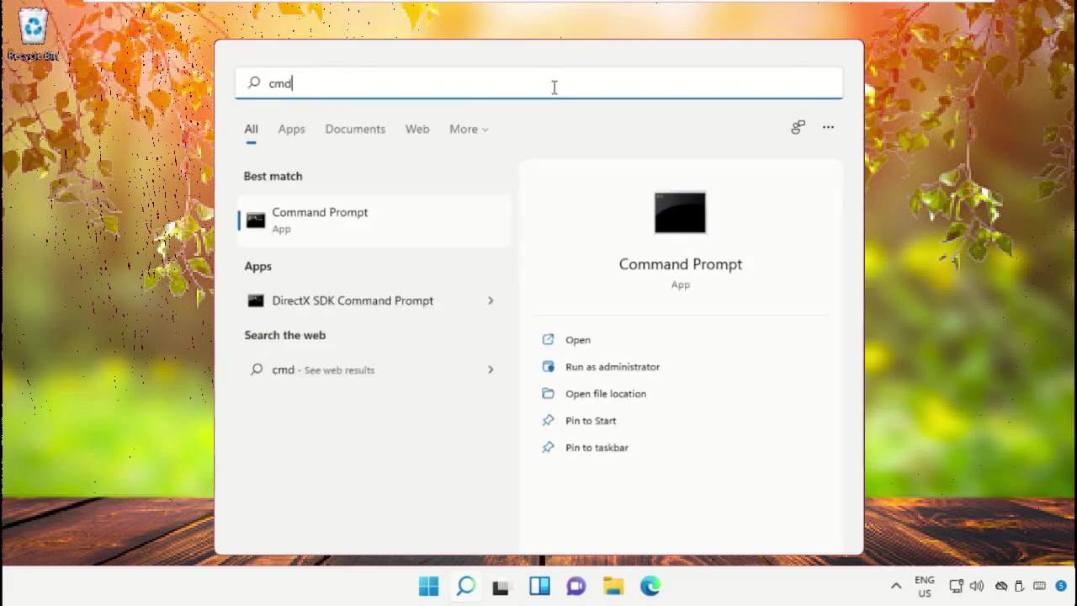
{"action": "right_click", "coordinate": [345, 224]}
{"action": "left_click", "coordinate": [375, 242]}
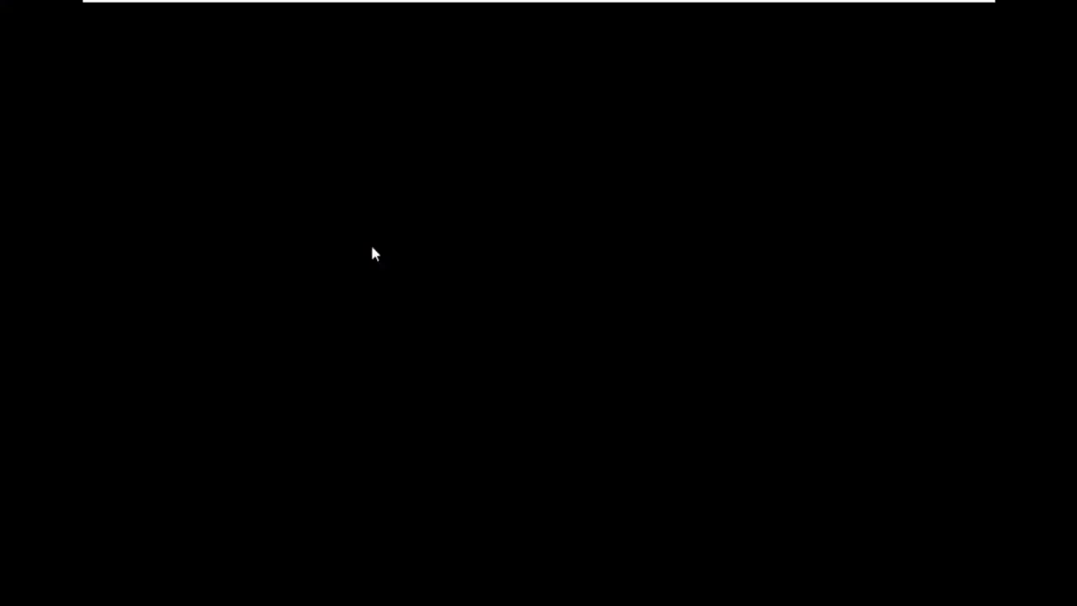
{"action": "left_click", "coordinate": [434, 420]}
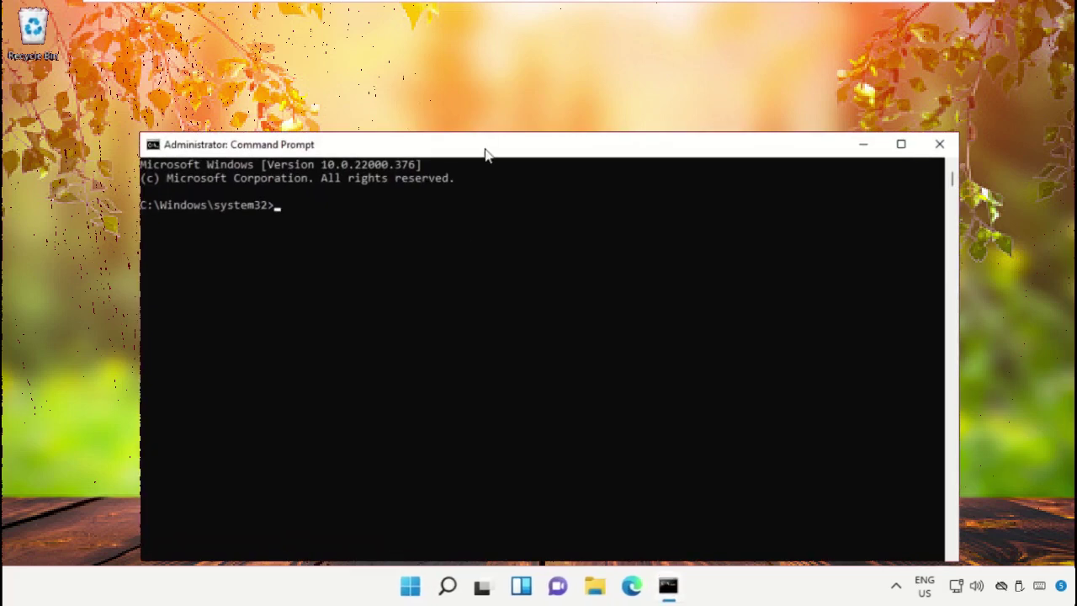
{"action": "left_click_drag", "start_coordinate": [485, 111], "coordinate": [478, 78]}
Run net stop wuauserv and net stop cryptsvc, answering Y to stop Application Identity.
{"action": "type", "text": "net stop wuauserv"}
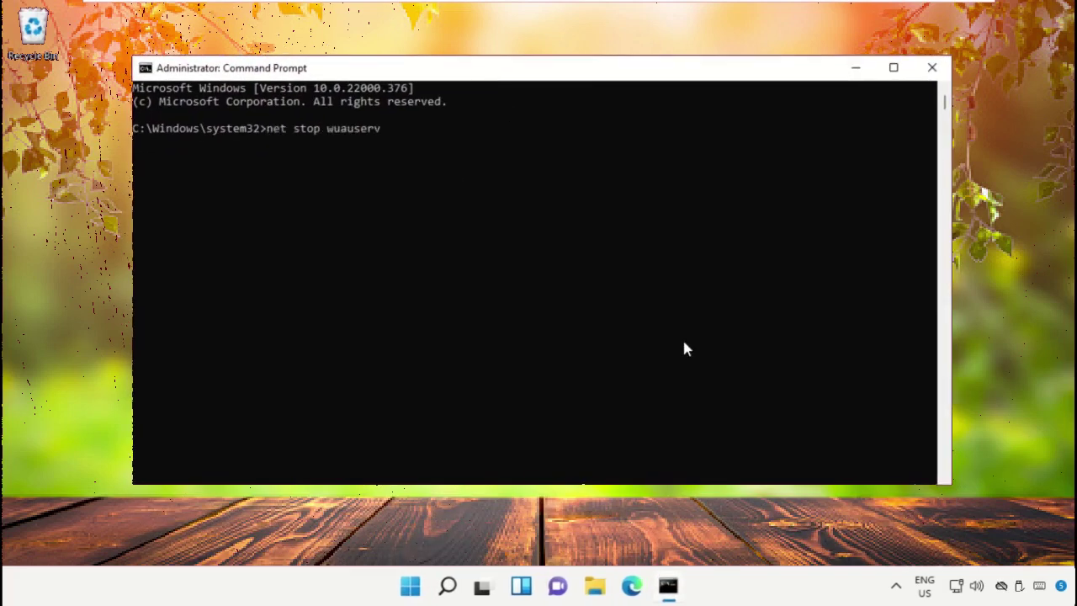
{"action": "key", "text": "Return"}
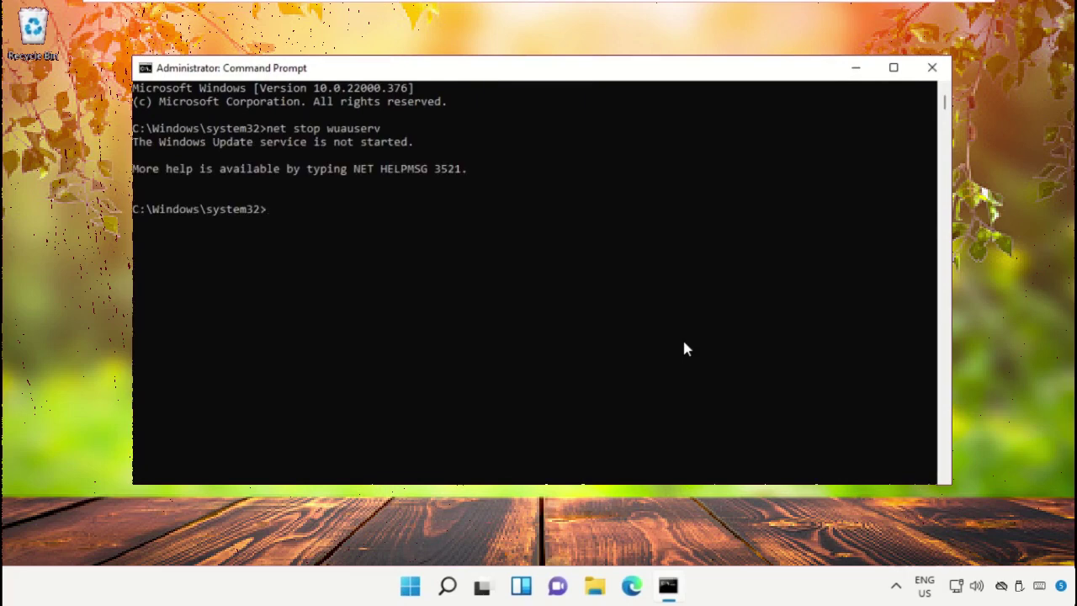
{"action": "type", "text": "net stop cryptsvc"}
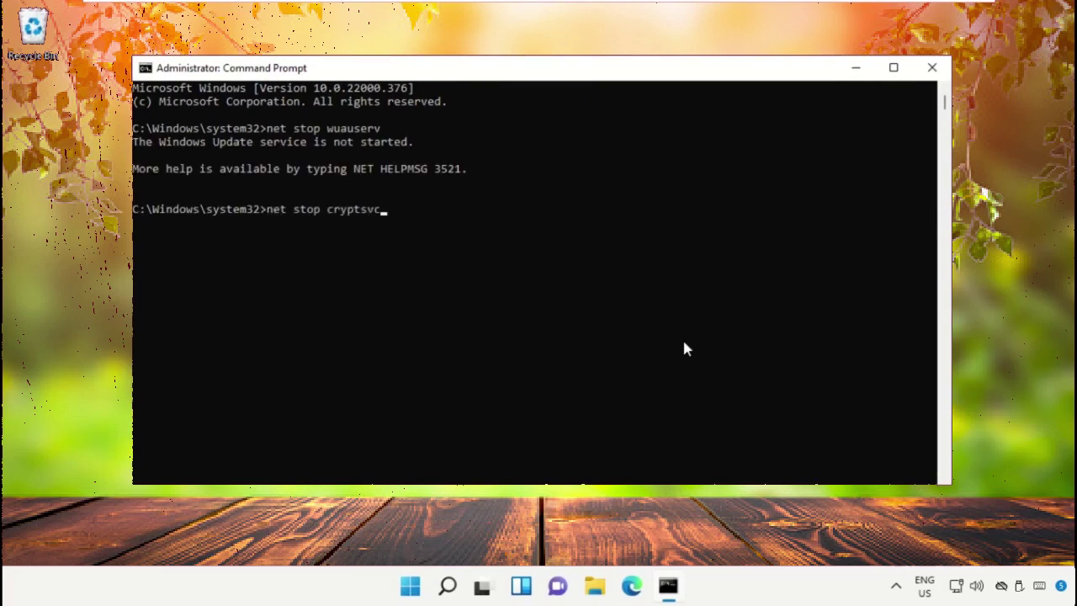
{"action": "key", "text": "Return"}
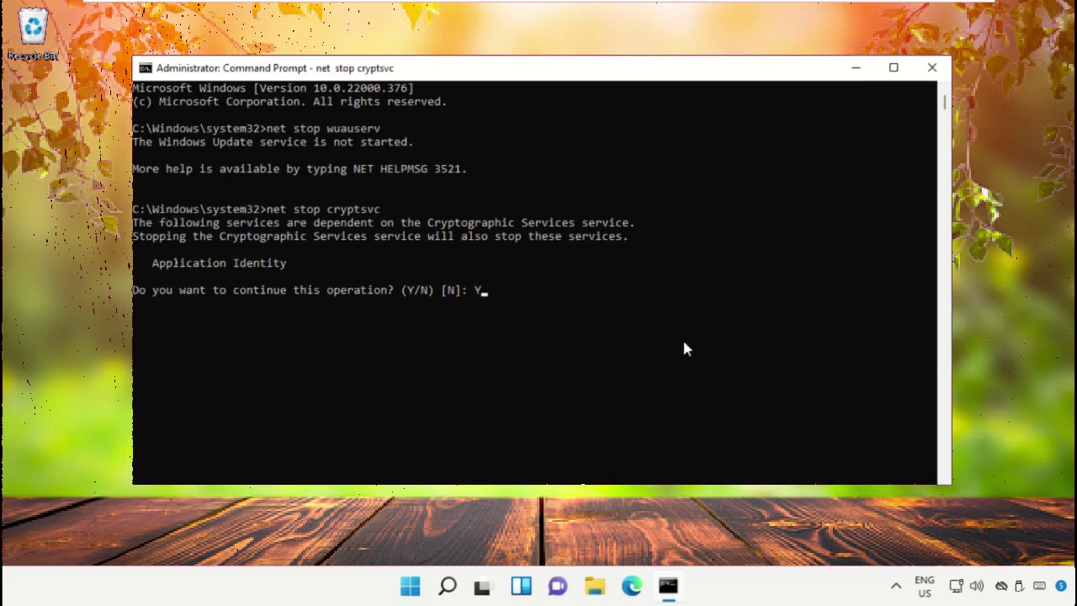
{"action": "type", "text": "Y"}
{"action": "key", "text": "Return"}
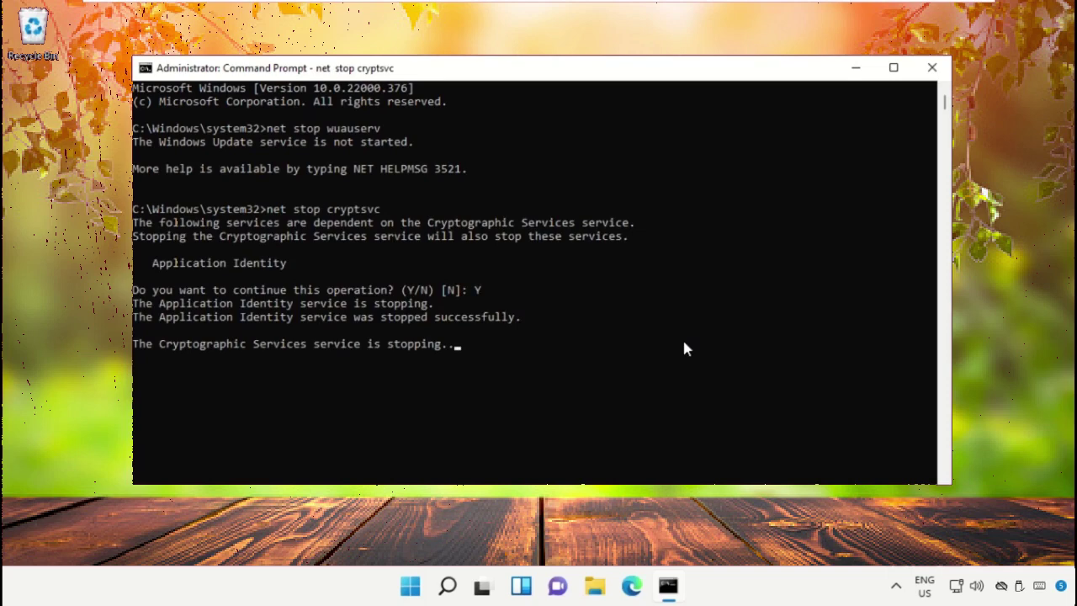
{"action": "scroll", "coordinate": [683, 342], "scroll_direction": "down", "scroll_amount": 6}
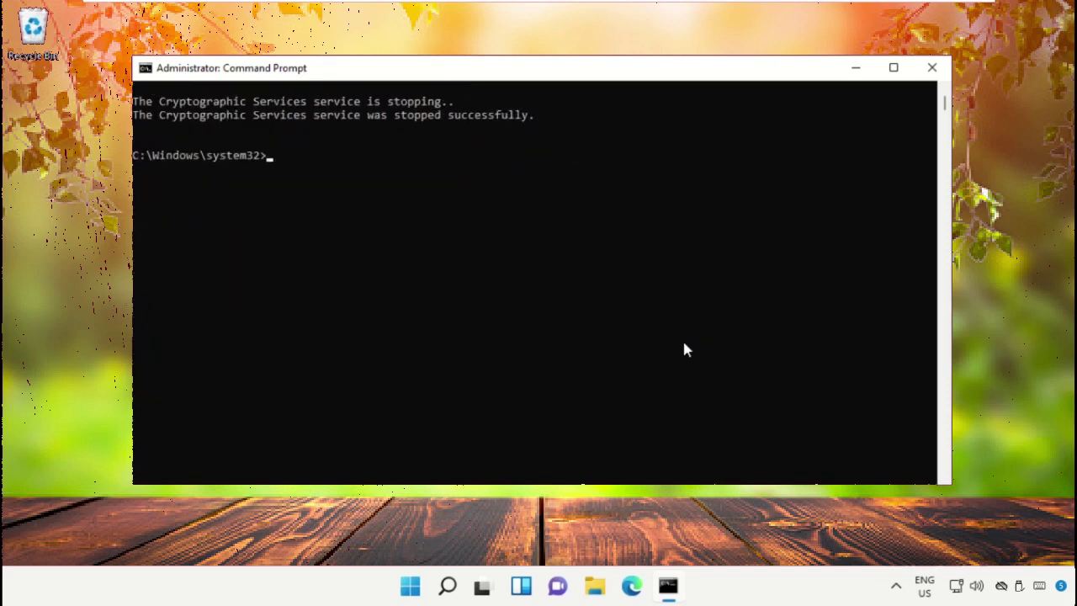
Run net stop for bits, msiserver and AppIDSvc.
{"action": "type", "text": "stop bits"}
{"action": "key", "text": "Return"}
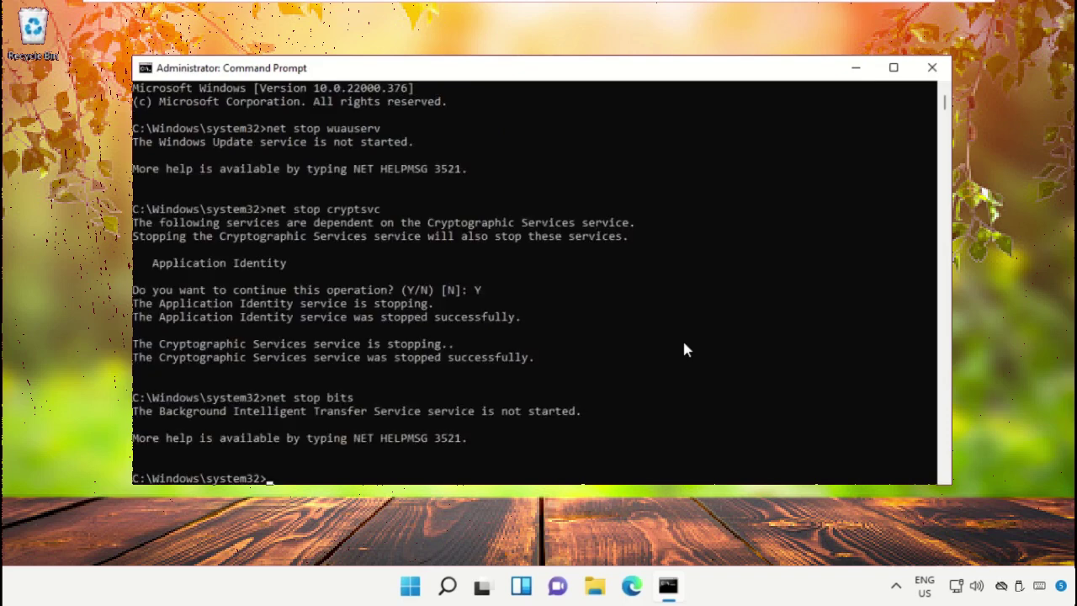
{"action": "scroll", "coordinate": [682, 347], "scroll_direction": "down", "scroll_amount": 8}
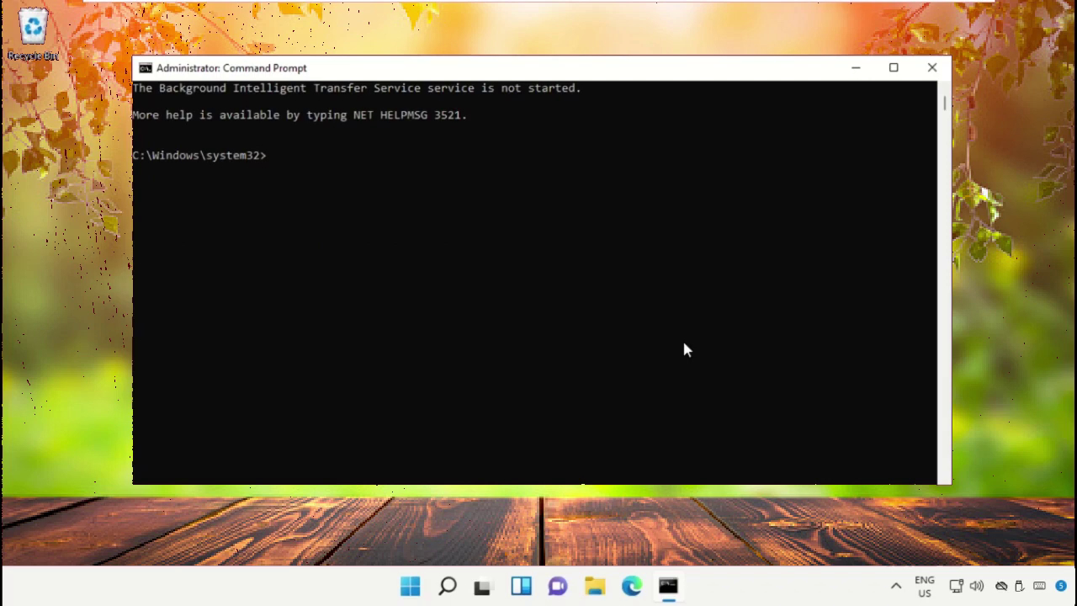
{"action": "type", "text": "net stop msiserver"}
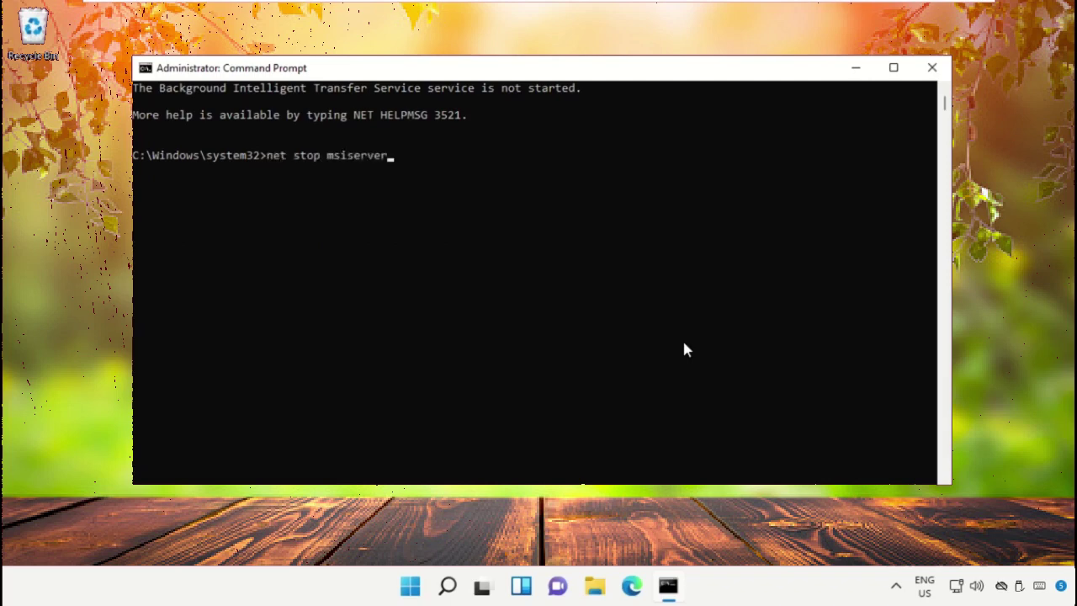
{"action": "key", "text": "Return"}
{"action": "scroll", "coordinate": [683, 346], "scroll_direction": "down", "scroll_amount": 7}
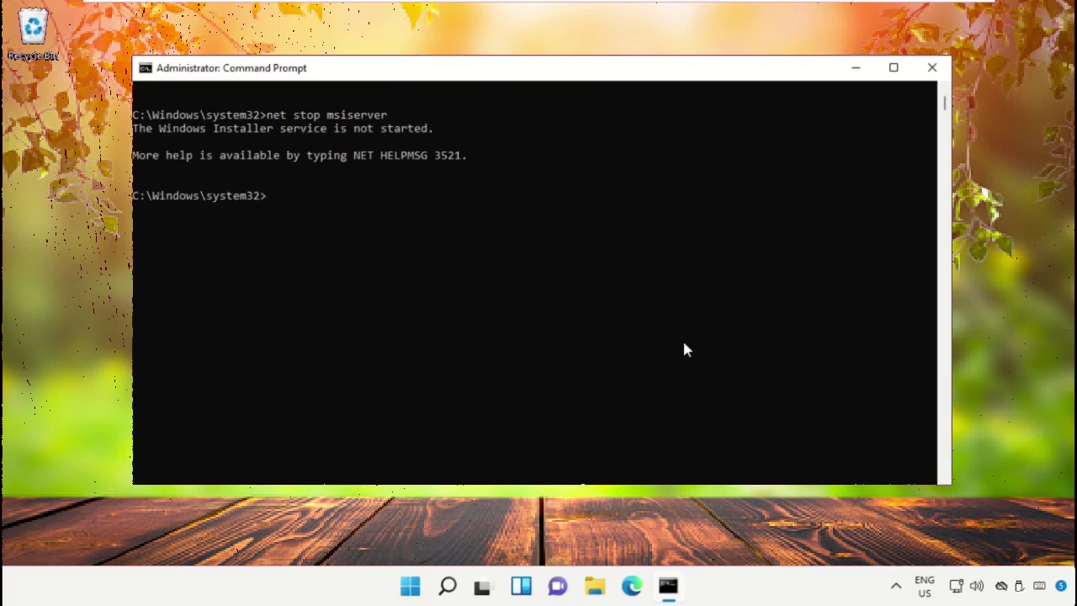
{"action": "type", "text": "net st"}
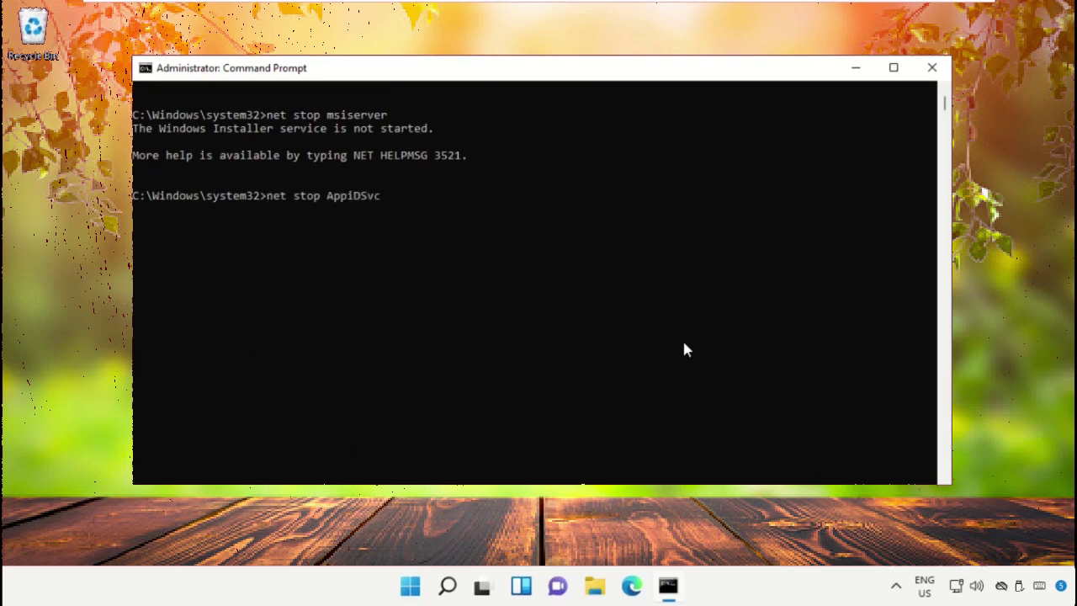
{"action": "type", "text": "op AppIDSvc"}
{"action": "key", "text": "Return"}
{"action": "scroll", "coordinate": [684, 348], "scroll_direction": "down", "scroll_amount": 8}
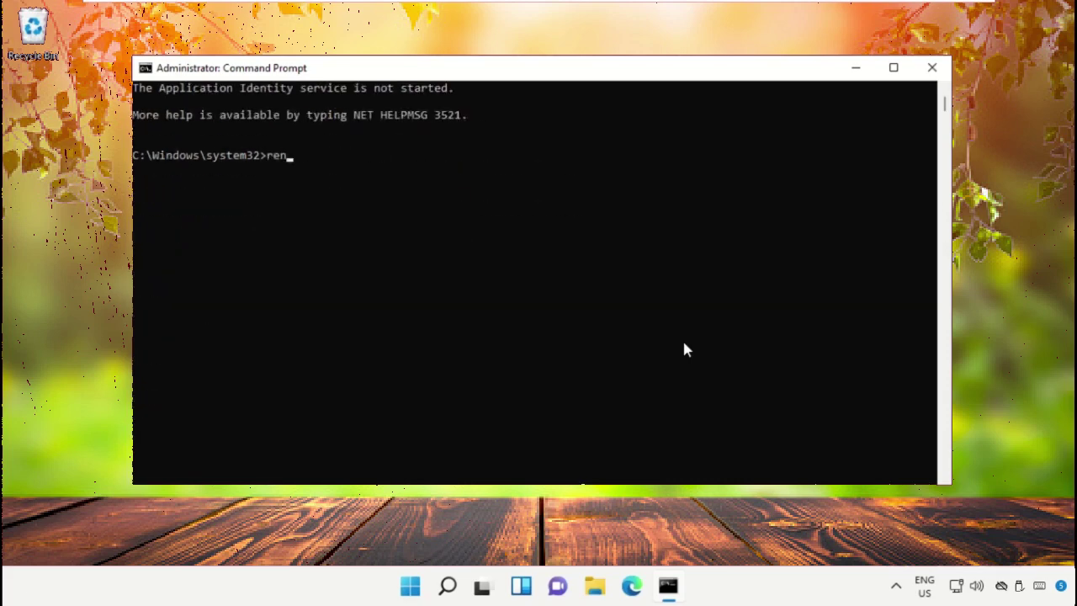
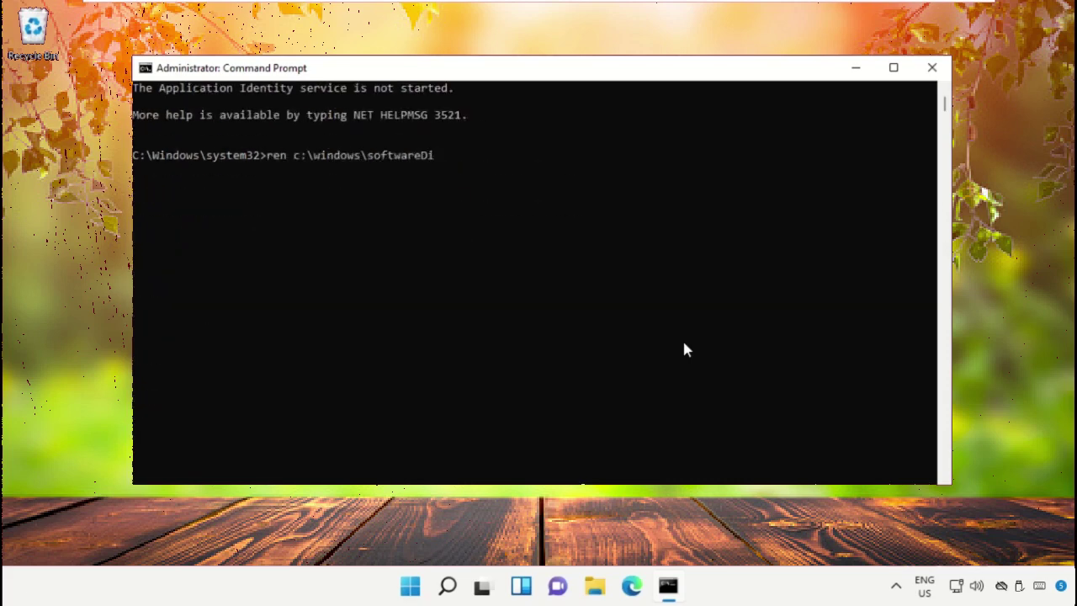
Use ren to rename C:\Windows\softwareDistribution to softwareDistribution.old and system32\catroot2 to catroot.old.
{"action": "type", "text": "bution softwareDistribution.old"}
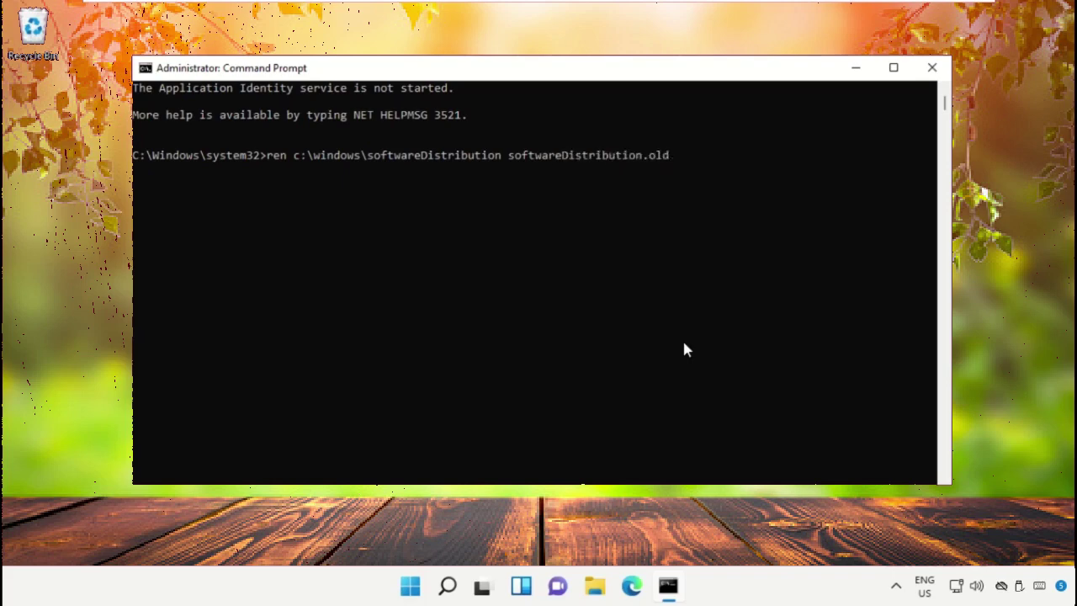
{"action": "key", "text": "Return"}
{"action": "scroll", "coordinate": [684, 345], "scroll_direction": "down", "scroll_amount": 2}
{"action": "scroll", "coordinate": [684, 349], "scroll_direction": "down", "scroll_amount": 6}
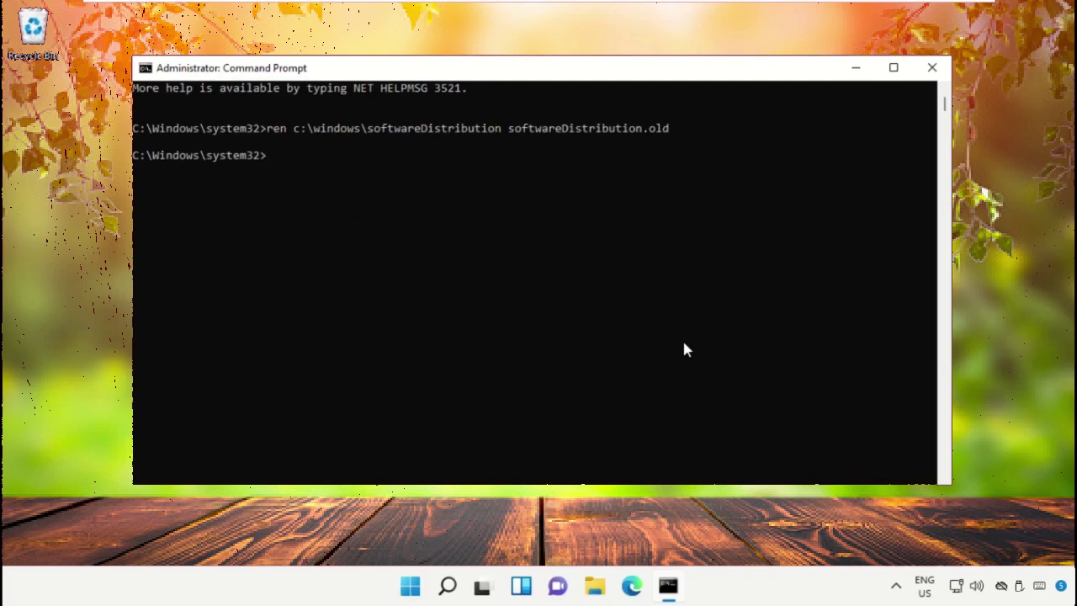
{"action": "type", "text": "ren c:\\windows\\system32\\catr"}
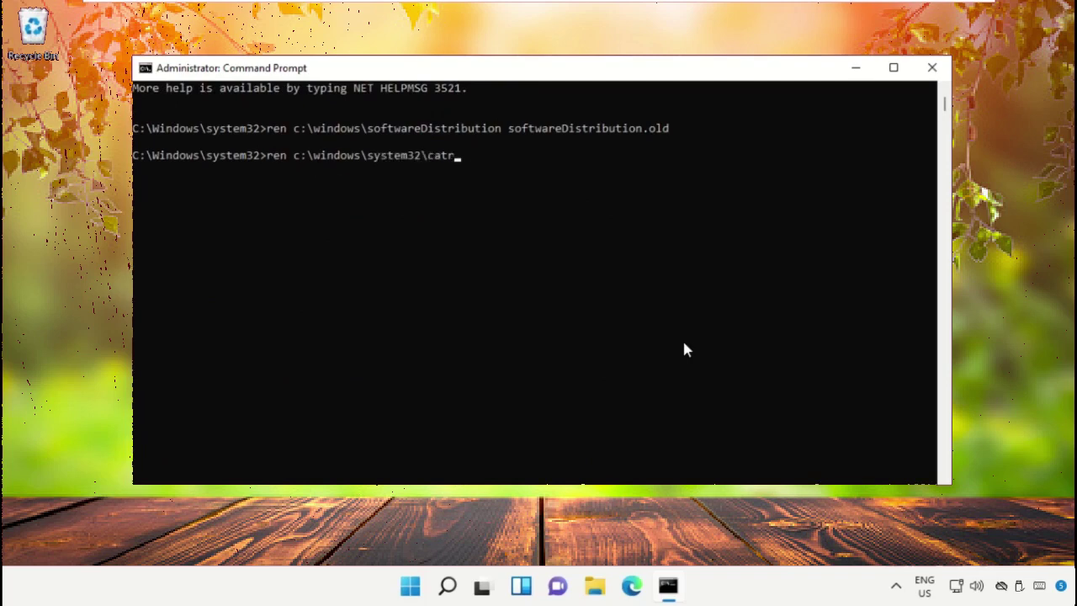
{"action": "type", "text": "oot2 catroot.old"}
{"action": "key", "text": "Return"}
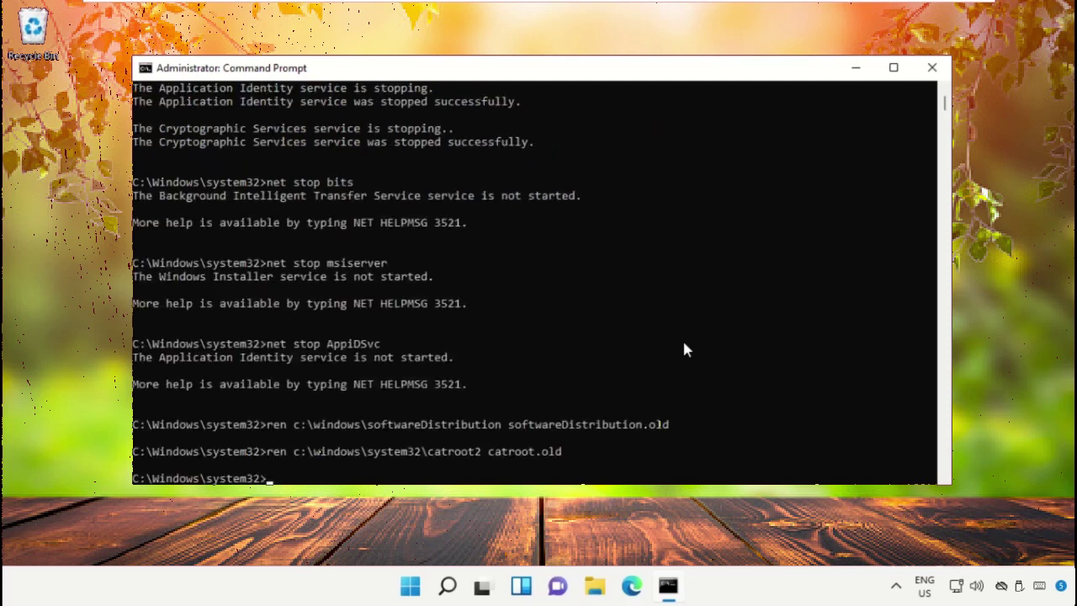
{"action": "scroll", "coordinate": [683, 350], "scroll_direction": "down", "scroll_amount": 6}
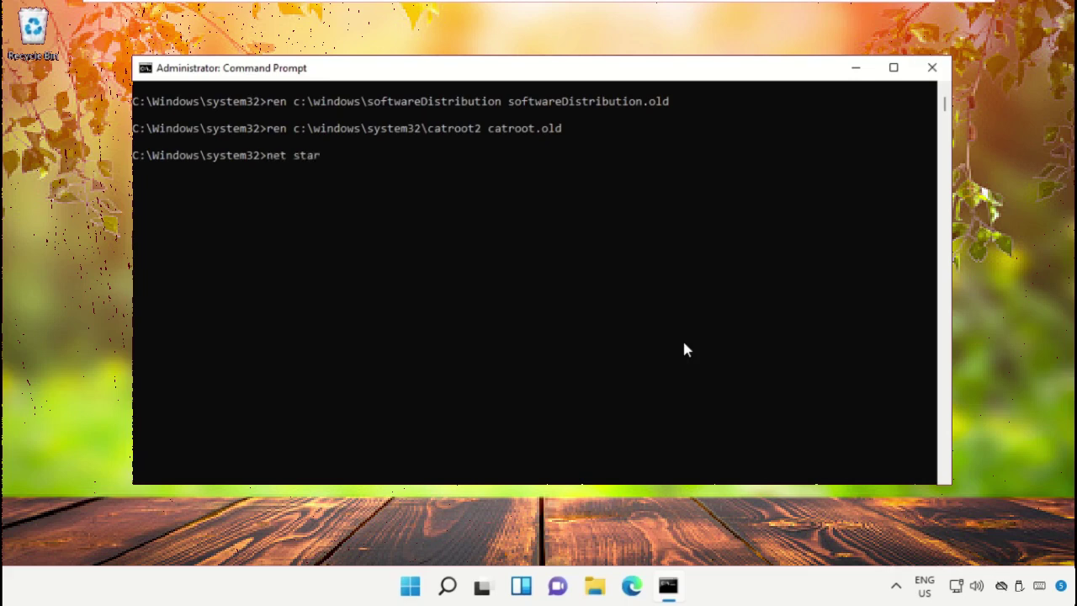
Start the wuauserv and cryptsvc services with net start.
{"action": "type", "text": "auserv"}
{"action": "key", "text": "Return"}
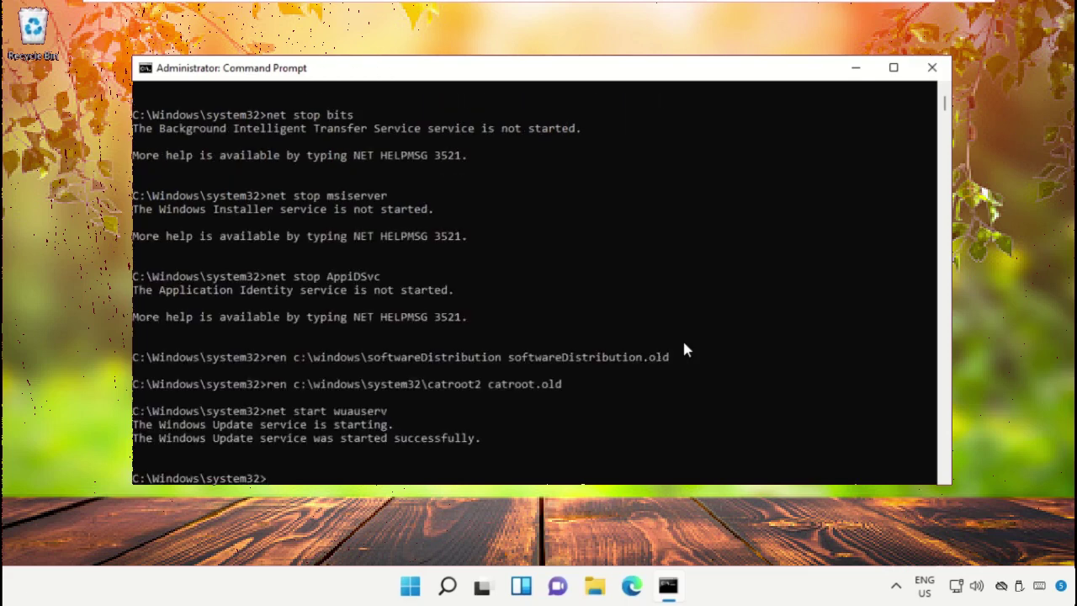
{"action": "scroll", "coordinate": [701, 334], "scroll_direction": "down", "scroll_amount": 5}
{"action": "scroll", "coordinate": [702, 330], "scroll_direction": "down", "scroll_amount": 1}
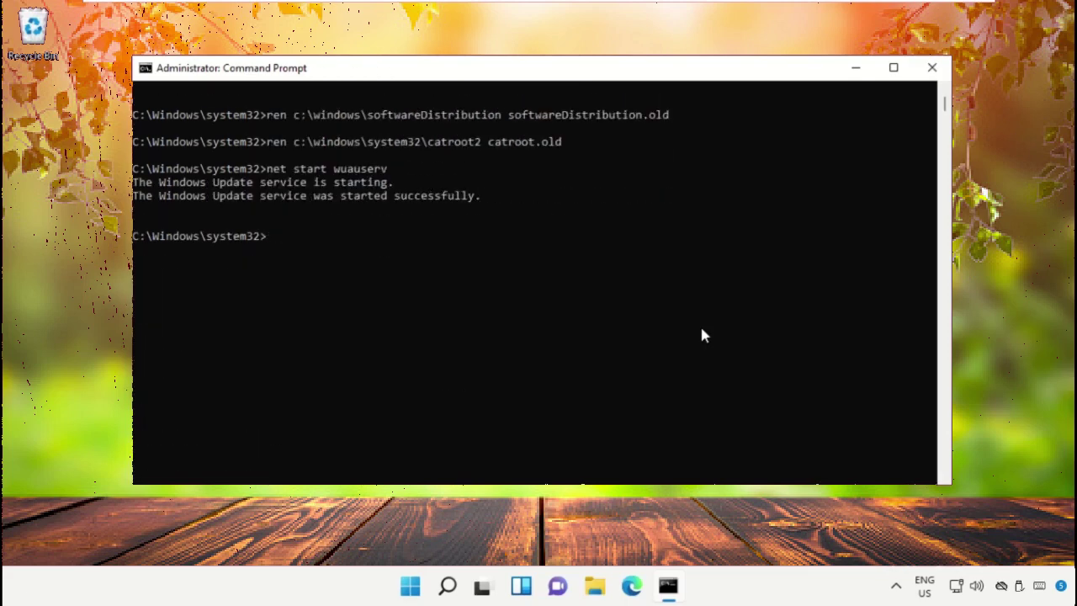
{"action": "type", "text": "net start cryptsvc"}
{"action": "key", "text": "Return"}
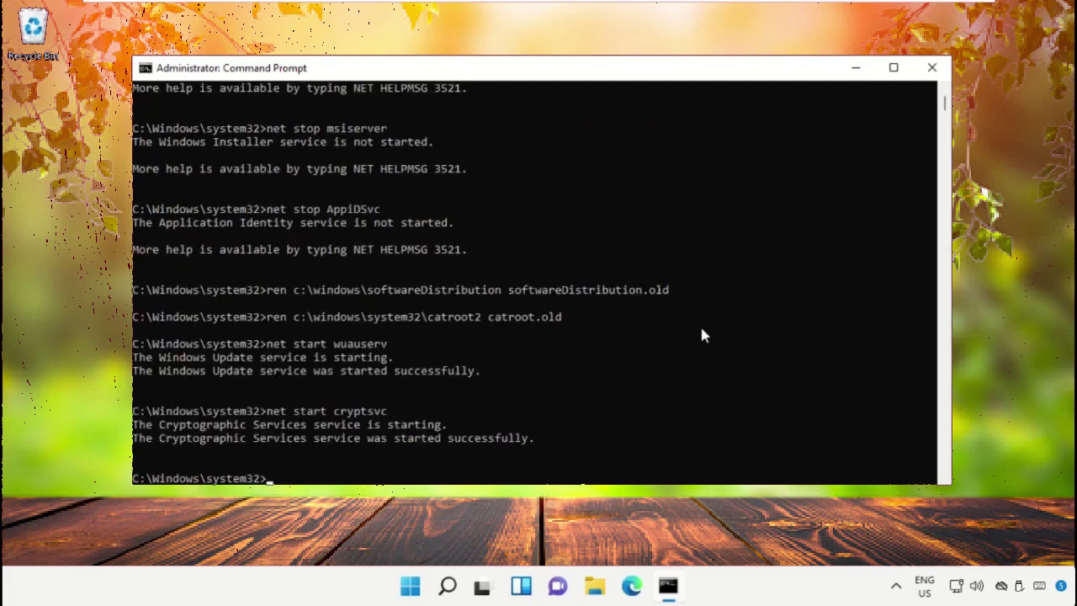
{"action": "scroll", "coordinate": [702, 332], "scroll_direction": "down", "scroll_amount": 6}
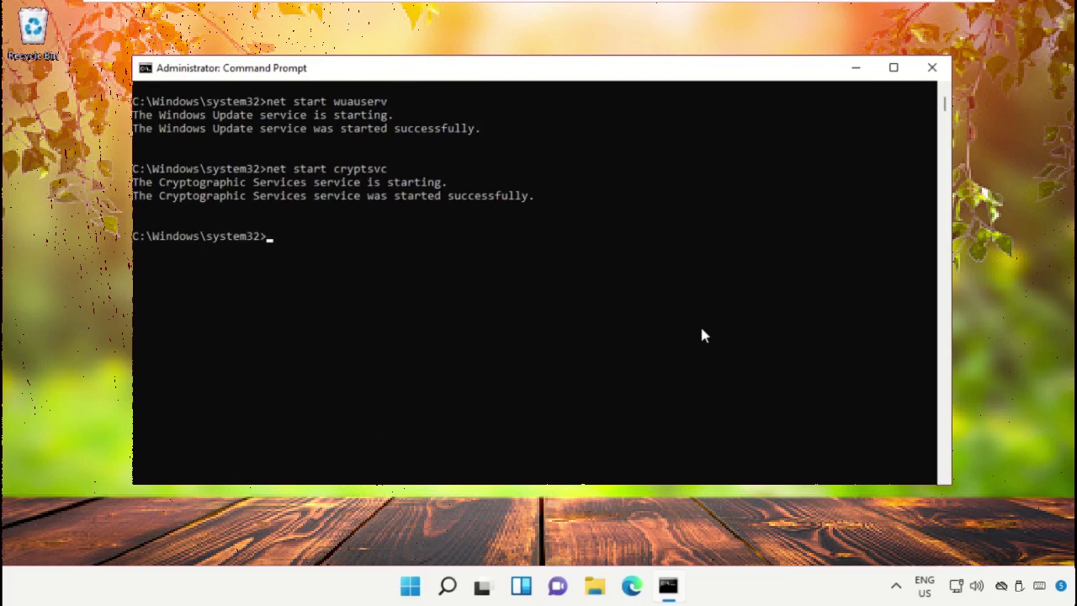
Start the bits, msiserver and AppIDSvc services with net start.
{"action": "type", "text": "net start bits"}
{"action": "key", "text": "Return"}
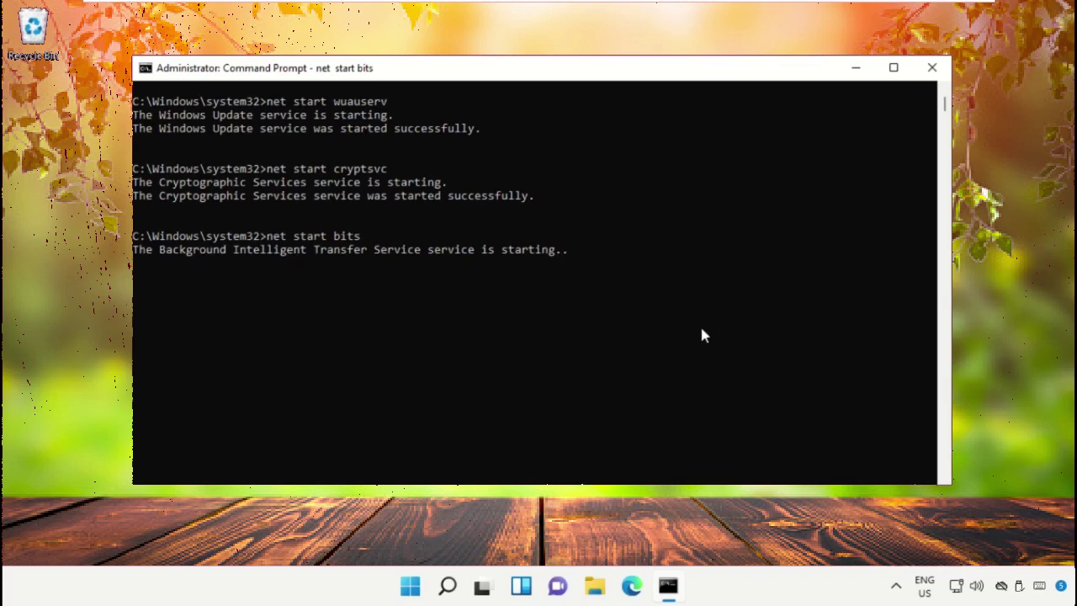
{"action": "scroll", "coordinate": [703, 335], "scroll_direction": "down", "scroll_amount": 6}
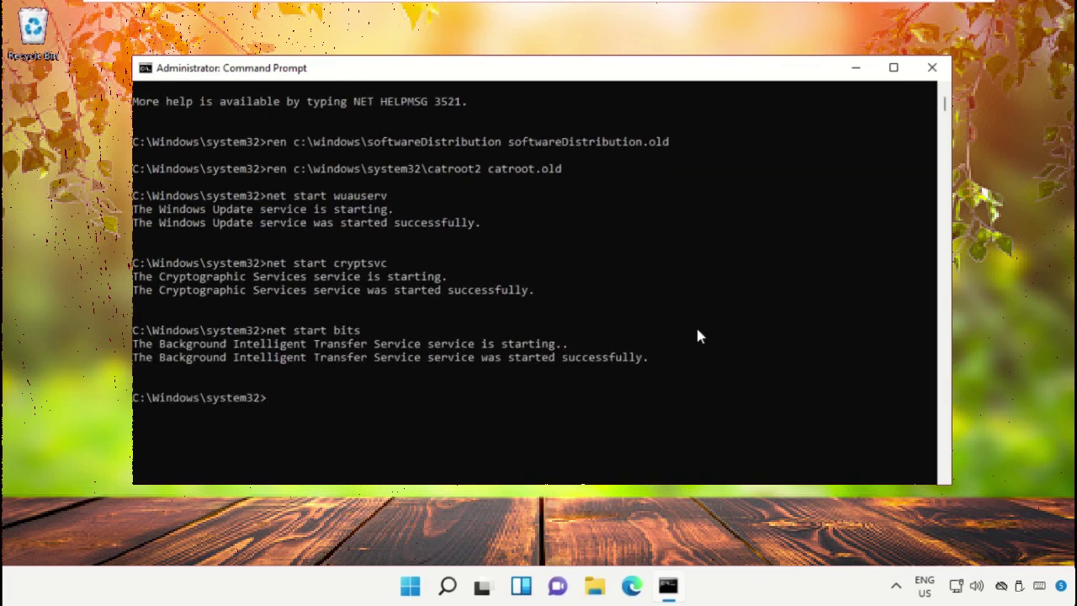
{"action": "type", "text": "t start msiserv"}
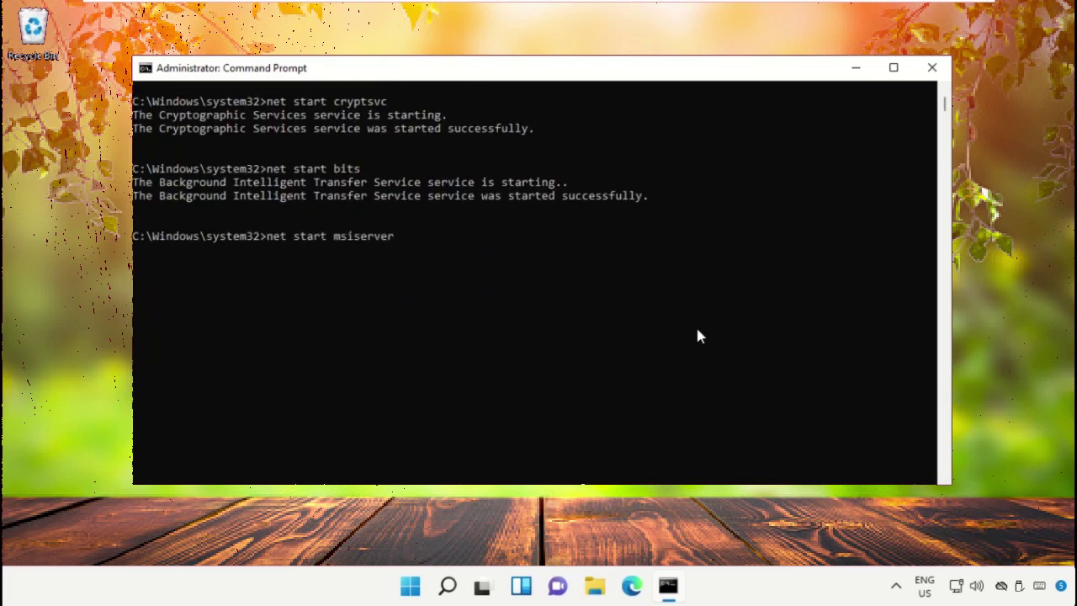
{"action": "type", "text": "er"}
{"action": "key", "text": "Return"}
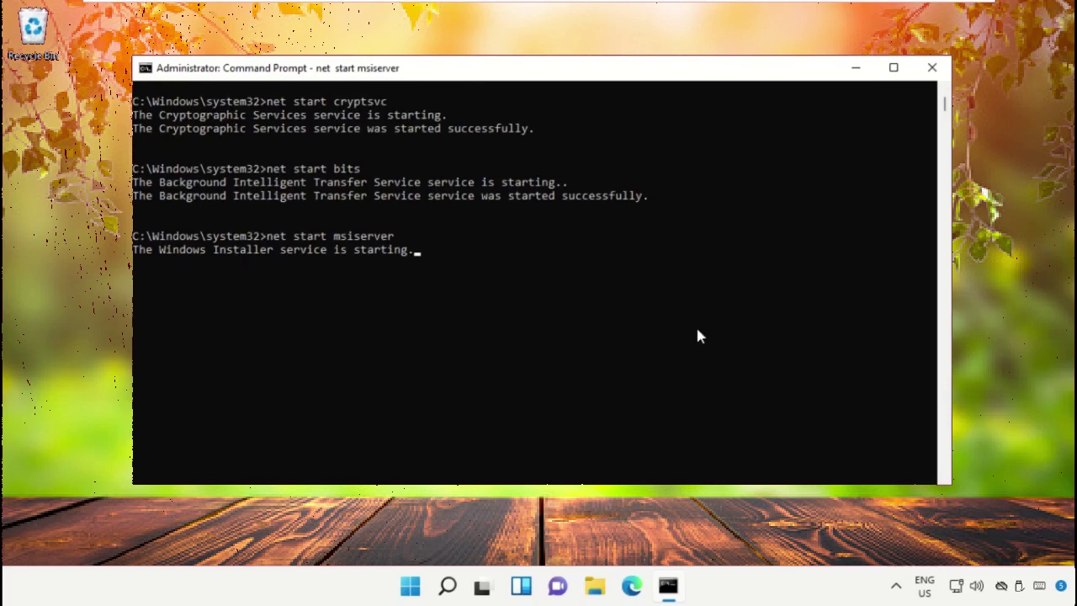
{"action": "scroll", "coordinate": [698, 330], "scroll_direction": "down", "scroll_amount": 6}
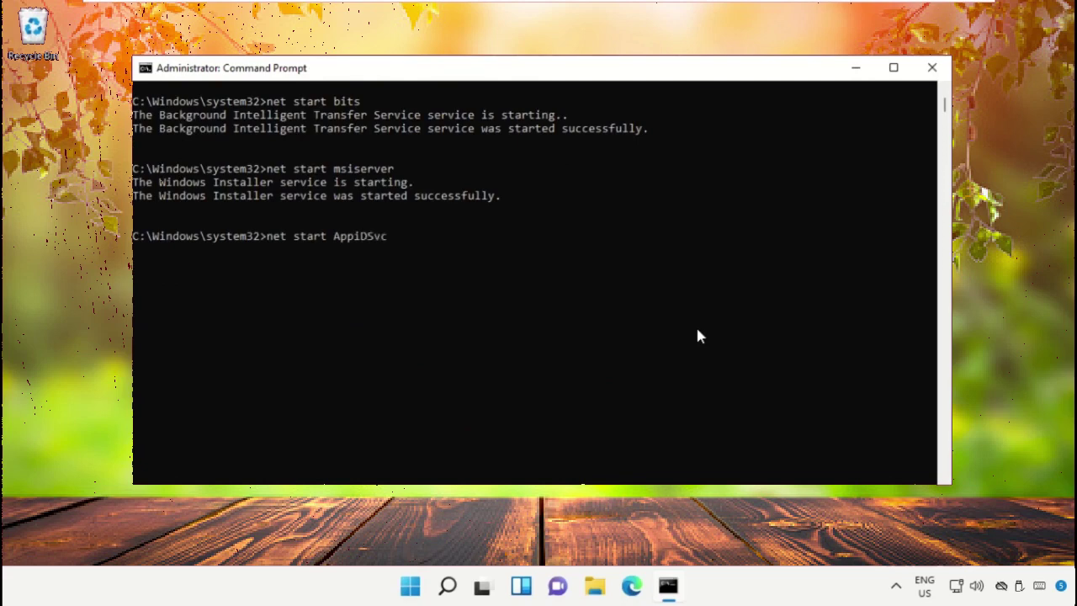
{"action": "key", "text": "Return"}
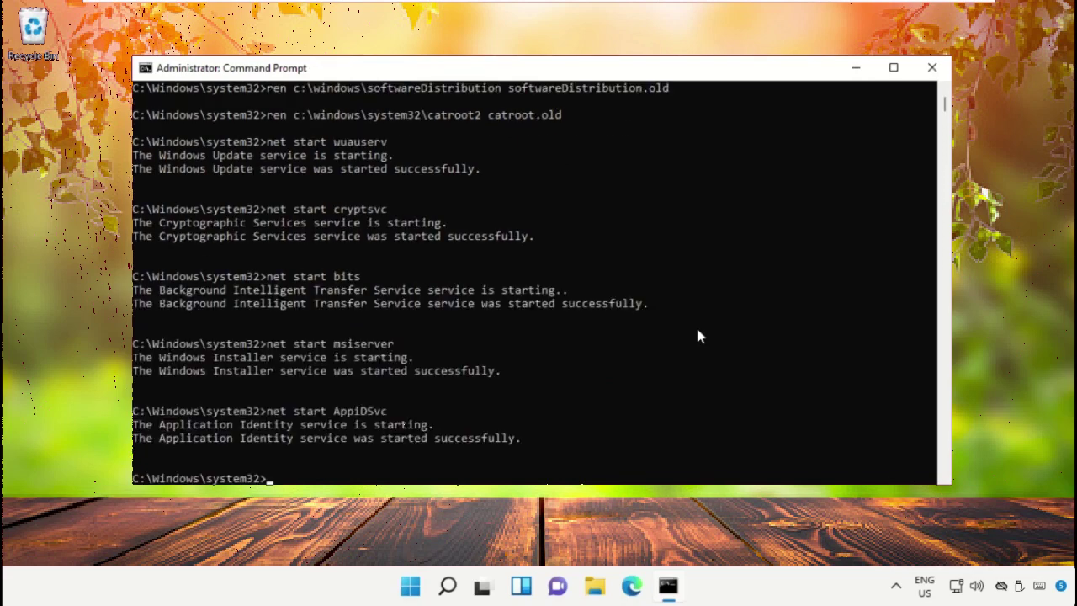
{"action": "scroll", "coordinate": [697, 333], "scroll_direction": "down", "scroll_amount": 3}
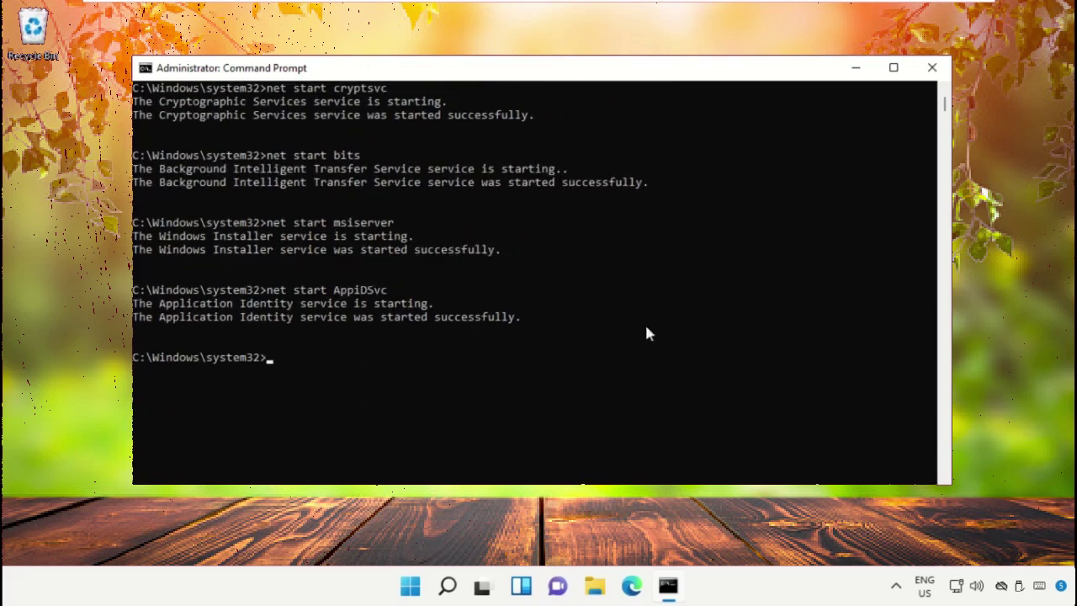
Close Command Prompt and run the Windows Update troubleshooter from Other troubleshooters, then close Settings.
{"action": "left_click", "coordinate": [932, 67]}
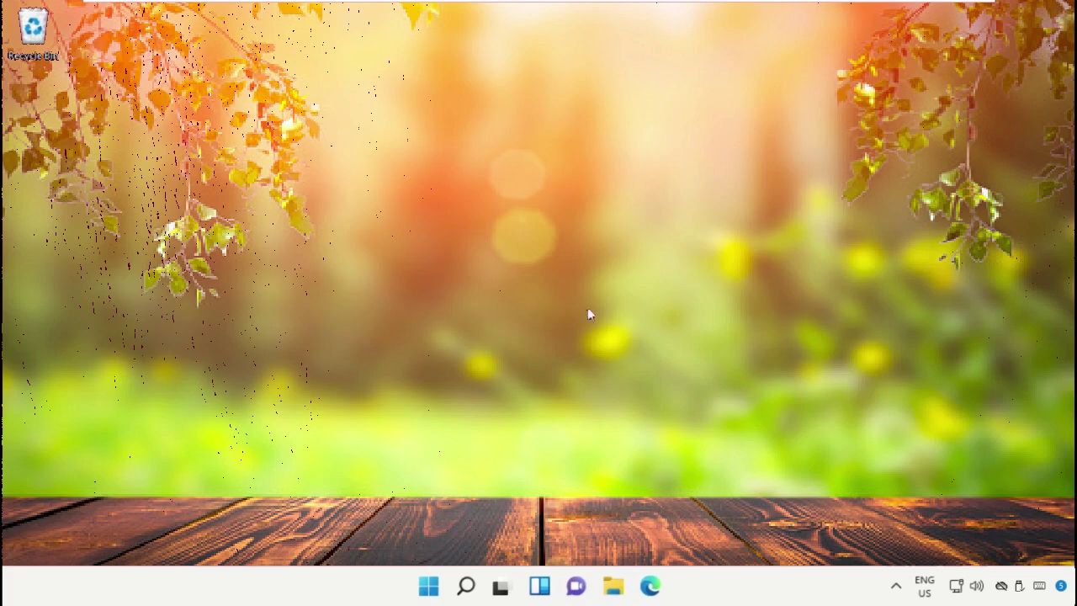
{"action": "left_click", "coordinate": [466, 586]}
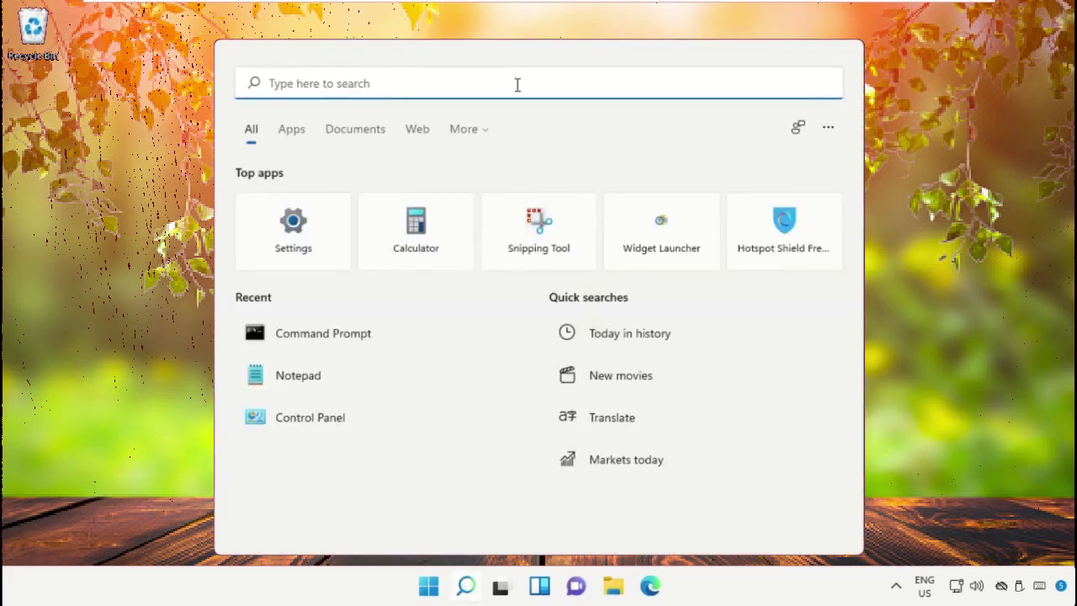
{"action": "type", "text": "Troubleshoot Settings"}
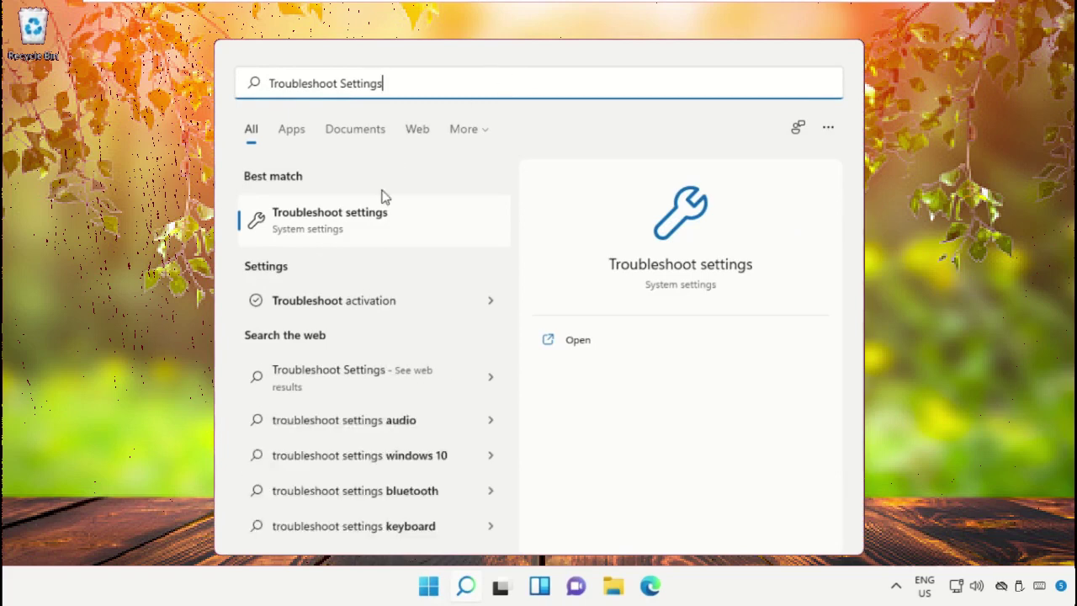
{"action": "left_click", "coordinate": [385, 223]}
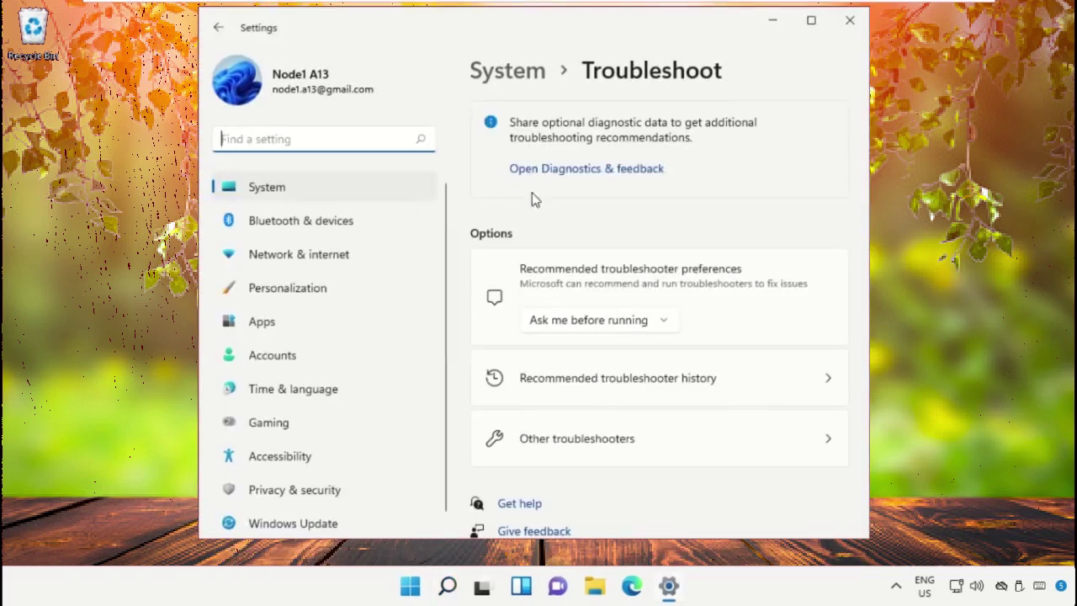
{"action": "left_click", "coordinate": [680, 439]}
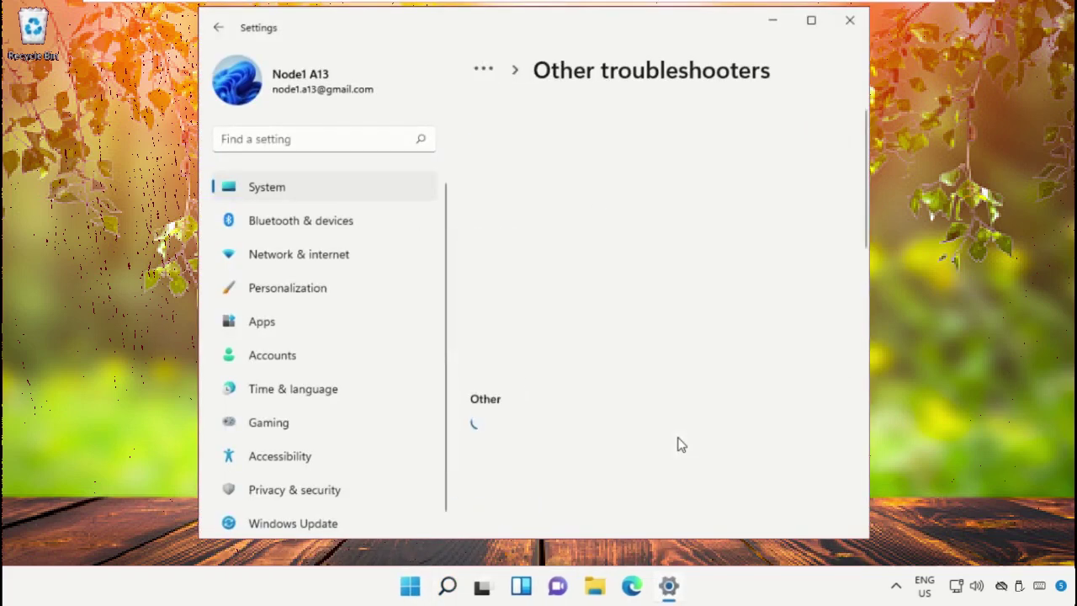
{"action": "left_click", "coordinate": [788, 337]}
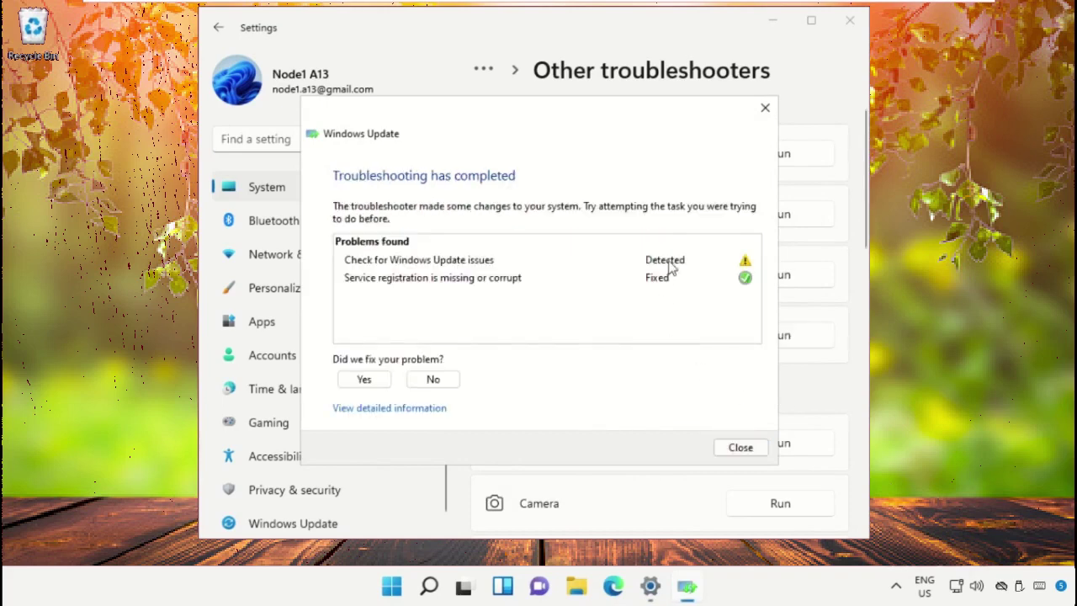
{"action": "left_click", "coordinate": [728, 446]}
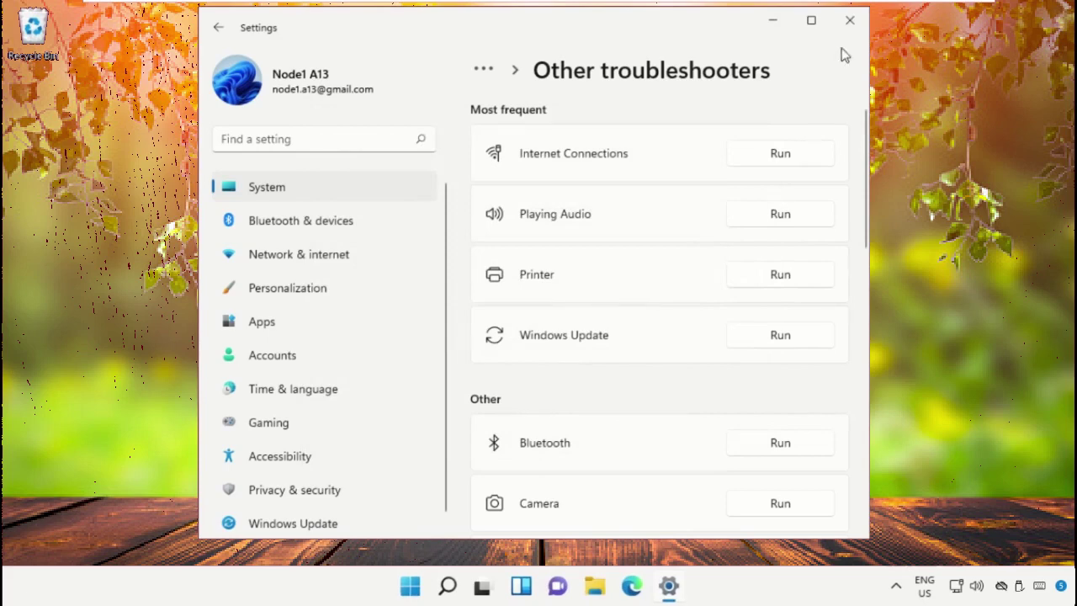
{"action": "left_click", "coordinate": [849, 20]}
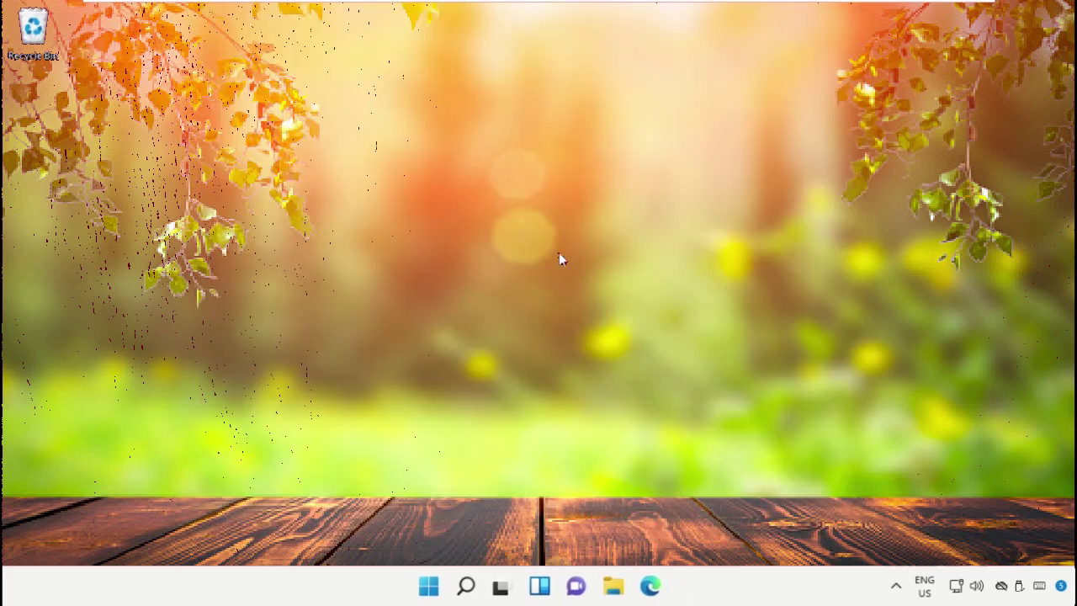
Launch Services and set Background Intelligent Transfer Service's startup type to Automatic.
{"action": "left_click", "coordinate": [465, 586]}
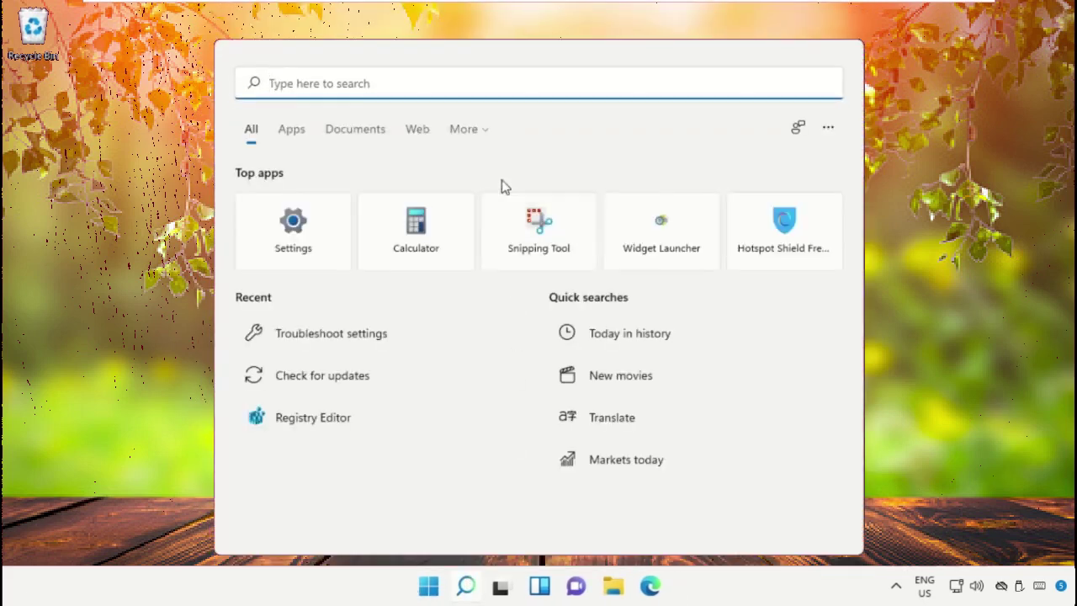
{"action": "type", "text": "Services"}
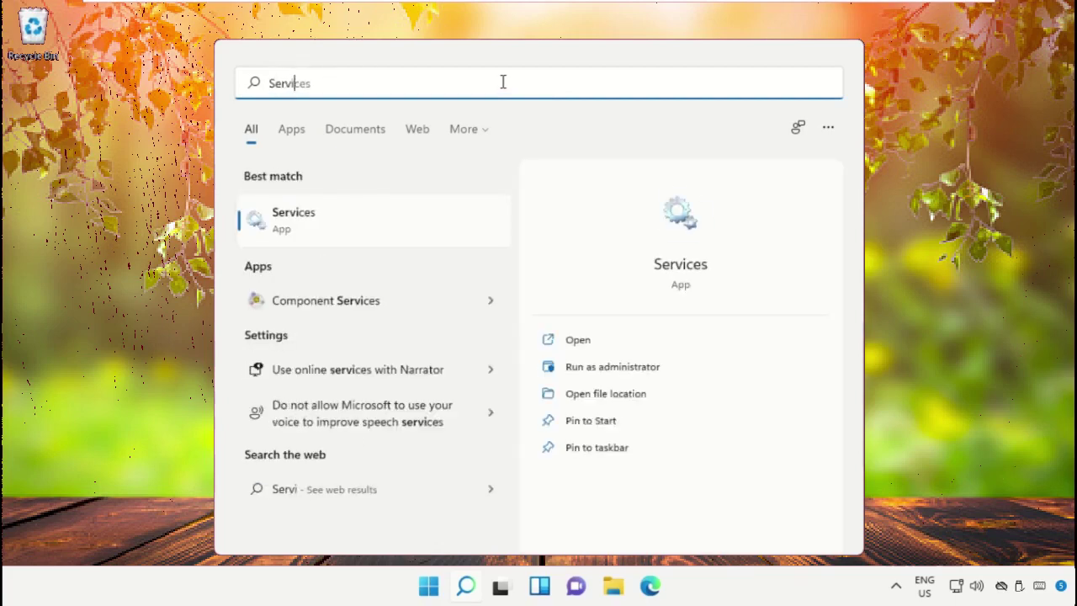
{"action": "left_click", "coordinate": [401, 228]}
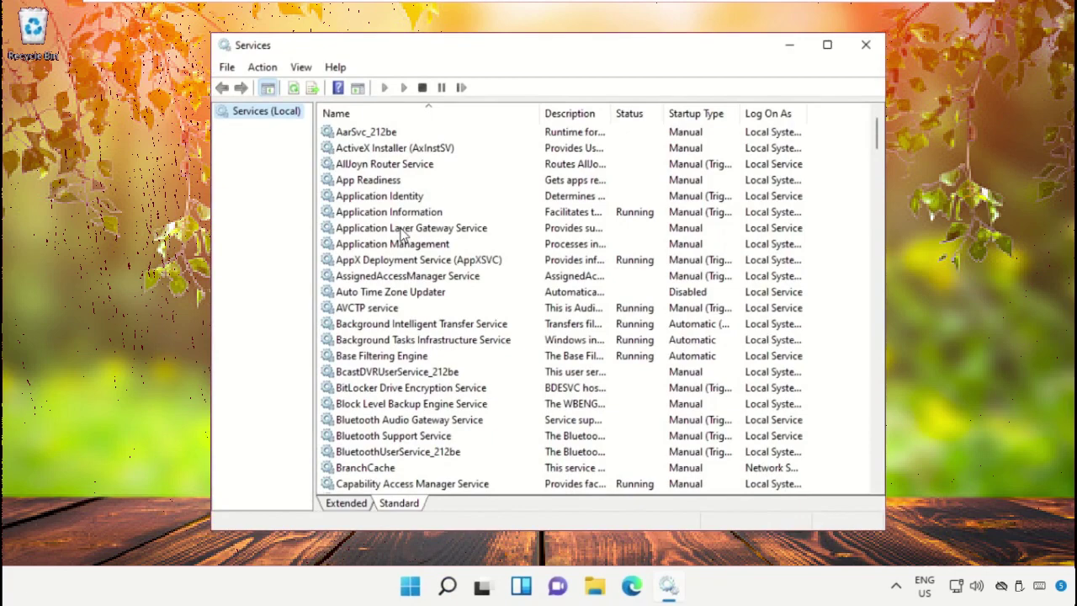
{"action": "left_click", "coordinate": [384, 325]}
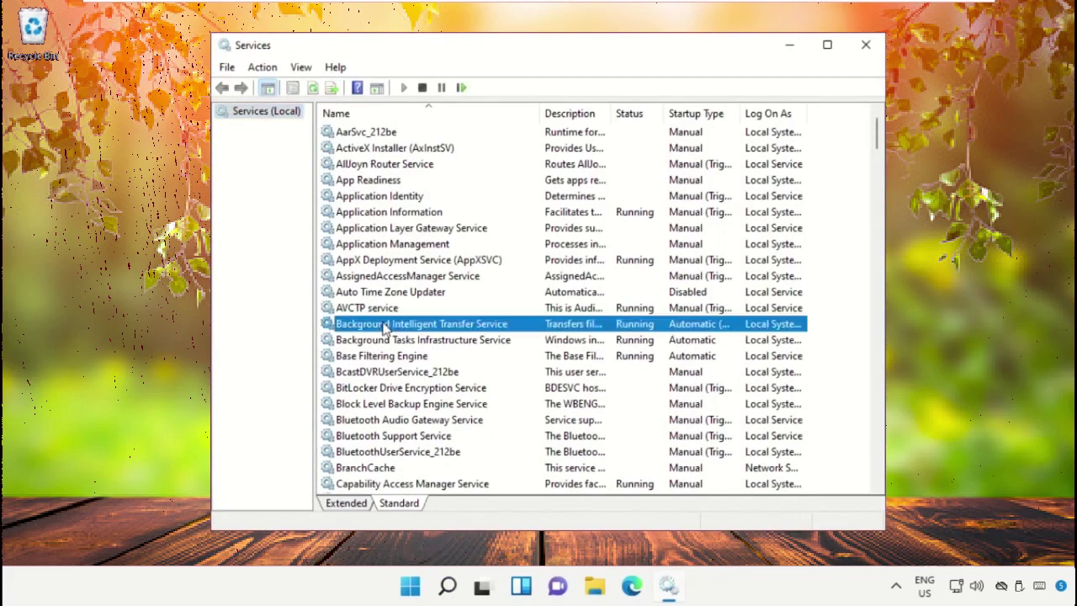
{"action": "right_click", "coordinate": [385, 325]}
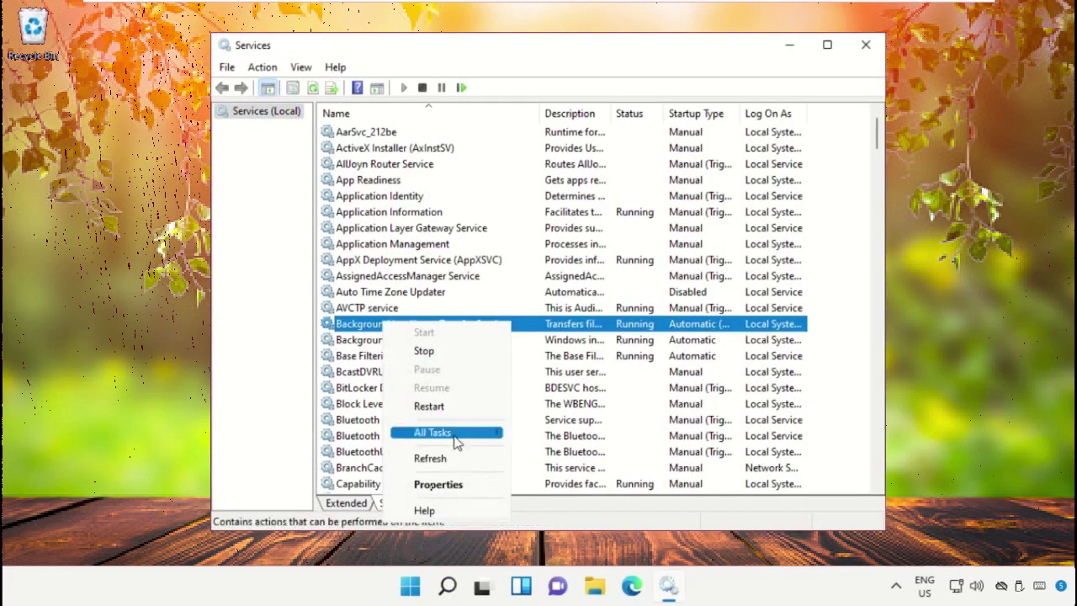
{"action": "left_click", "coordinate": [450, 492]}
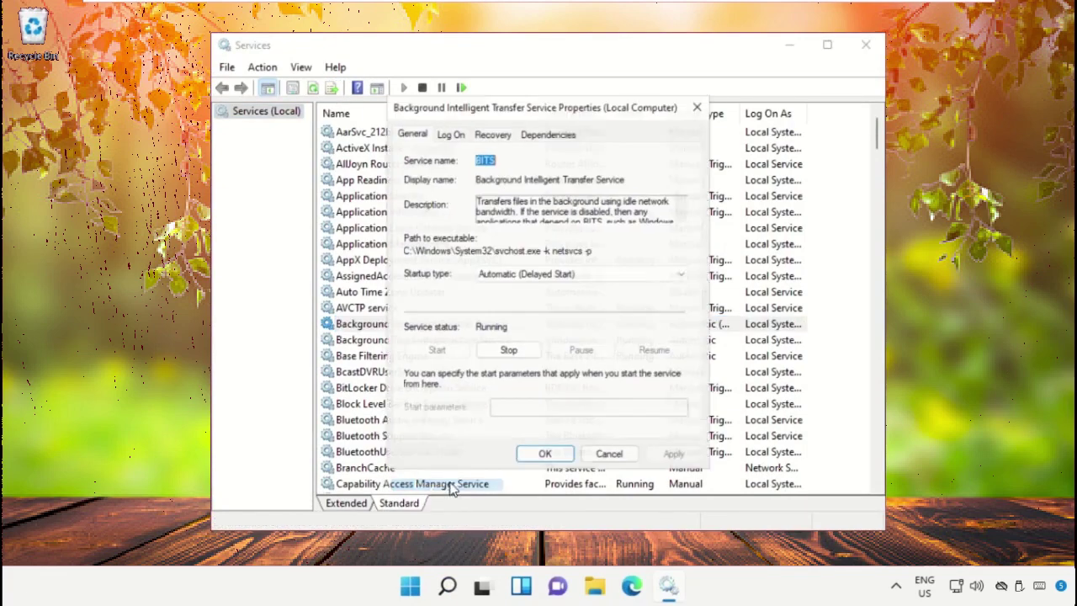
{"action": "left_click", "coordinate": [547, 275]}
{"action": "left_click", "coordinate": [534, 298]}
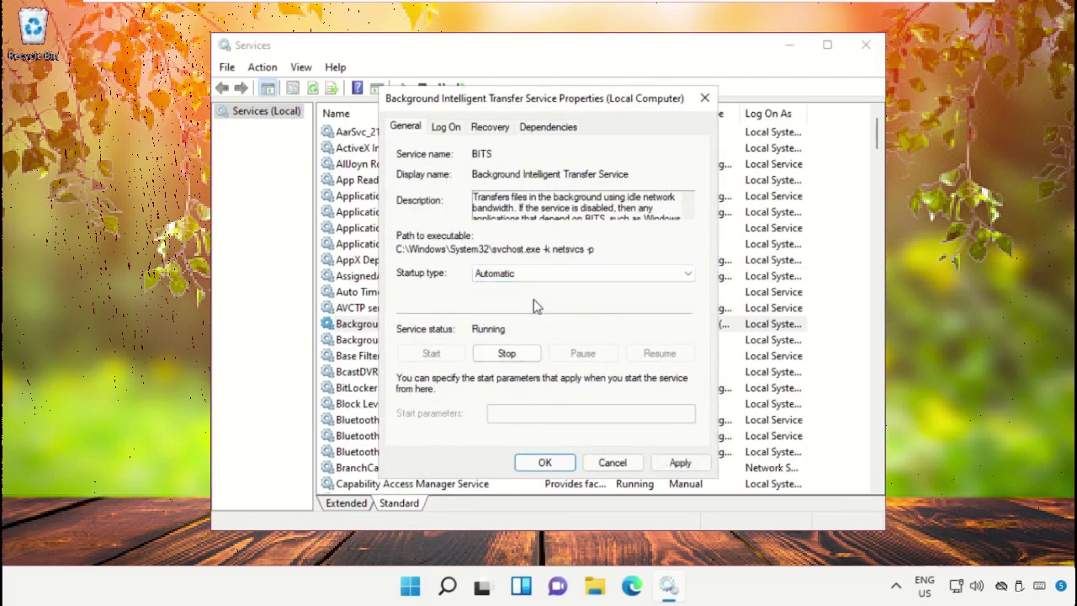
{"action": "left_click", "coordinate": [680, 462]}
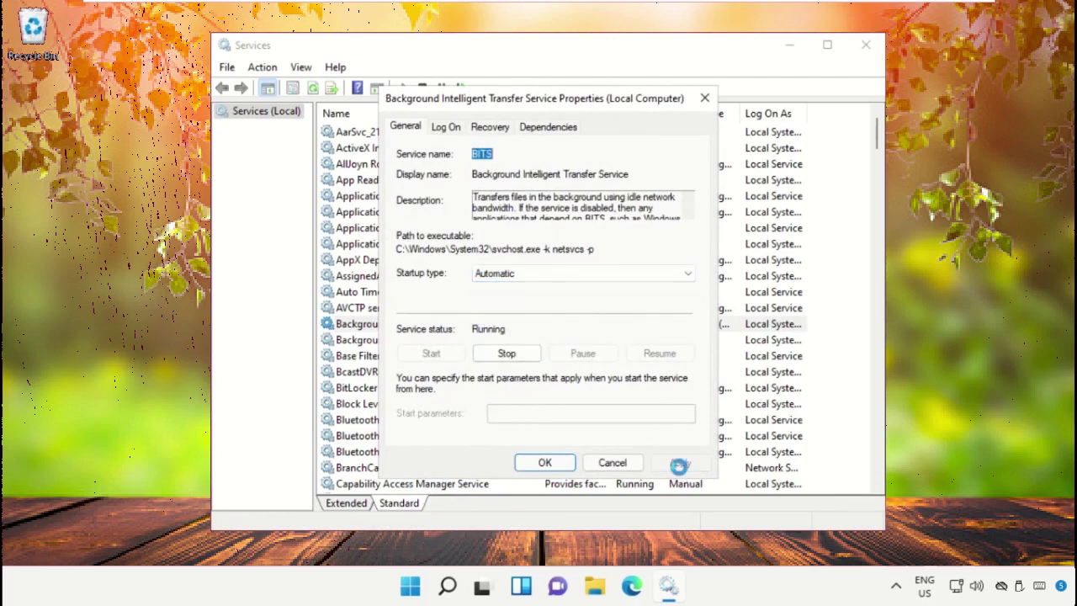
{"action": "left_click", "coordinate": [543, 462]}
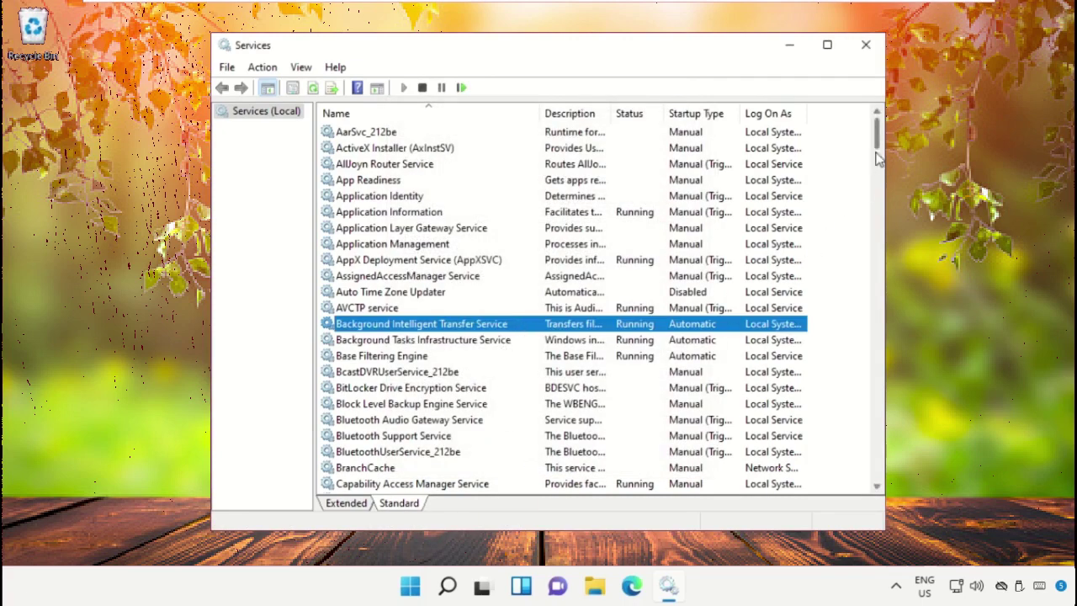
Set Windows Update's startup type to Automatic, then close the Services console.
{"action": "left_click", "coordinate": [878, 349]}
{"action": "left_click_drag", "start_coordinate": [877, 350], "coordinate": [879, 464]}
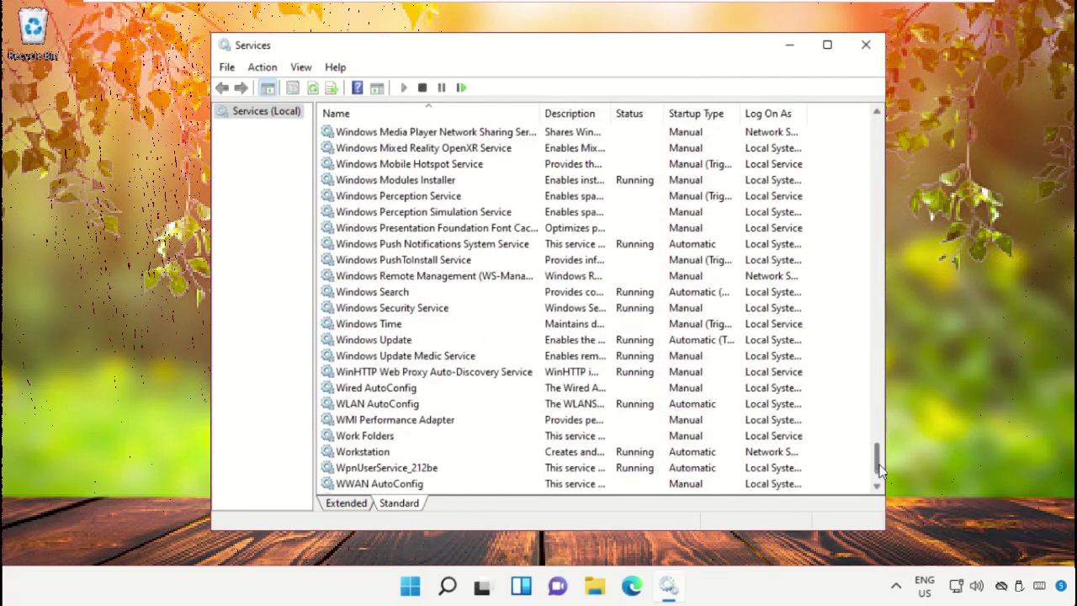
{"action": "left_click", "coordinate": [410, 341]}
{"action": "right_click", "coordinate": [410, 344]}
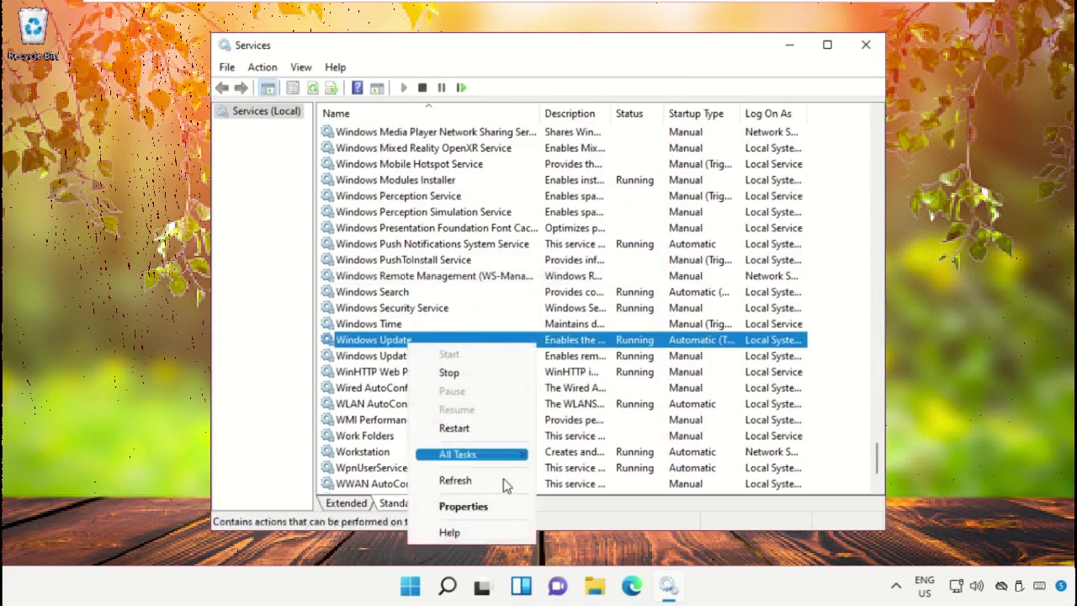
{"action": "left_click", "coordinate": [499, 511]}
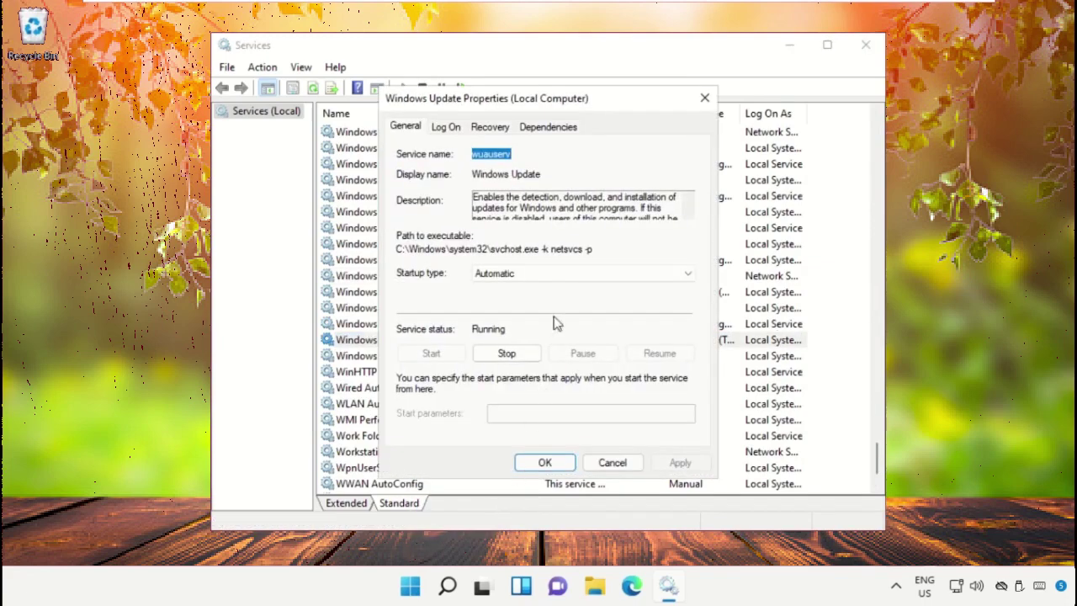
{"action": "left_click", "coordinate": [560, 270]}
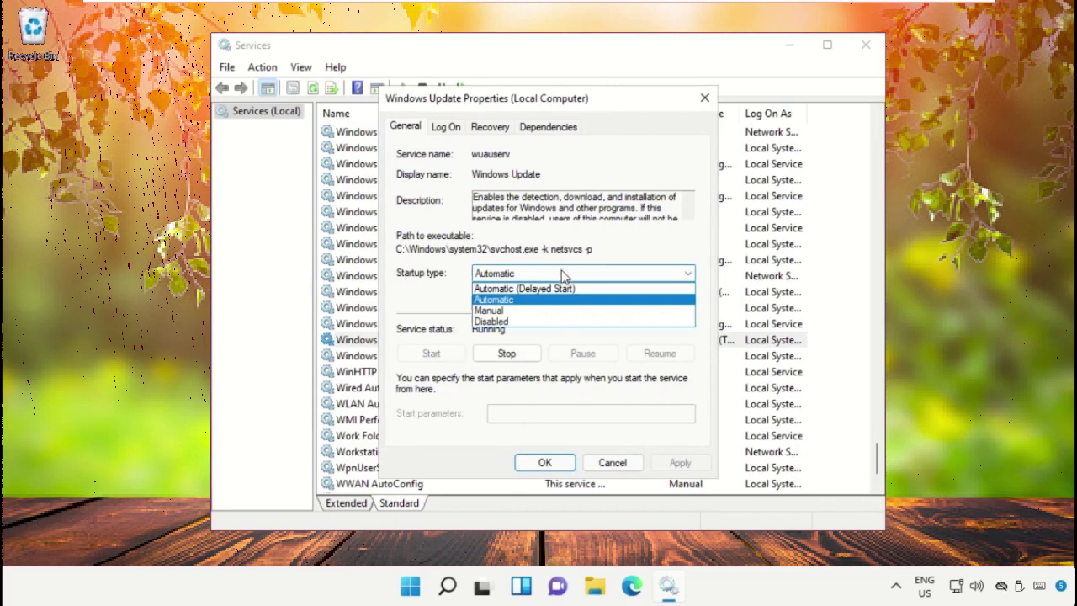
{"action": "left_click", "coordinate": [510, 305]}
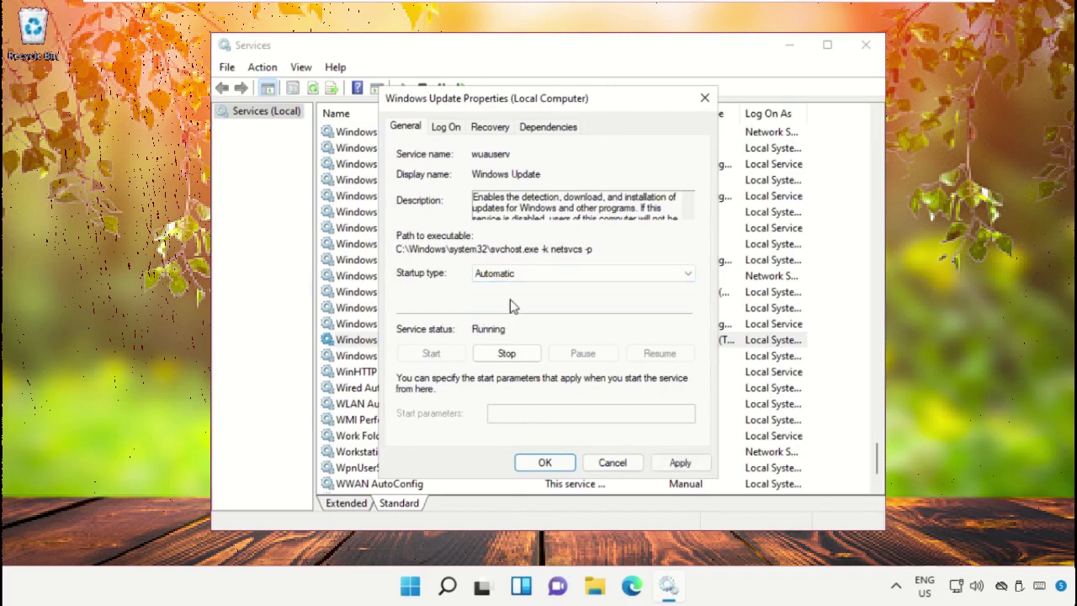
{"action": "left_click", "coordinate": [666, 465]}
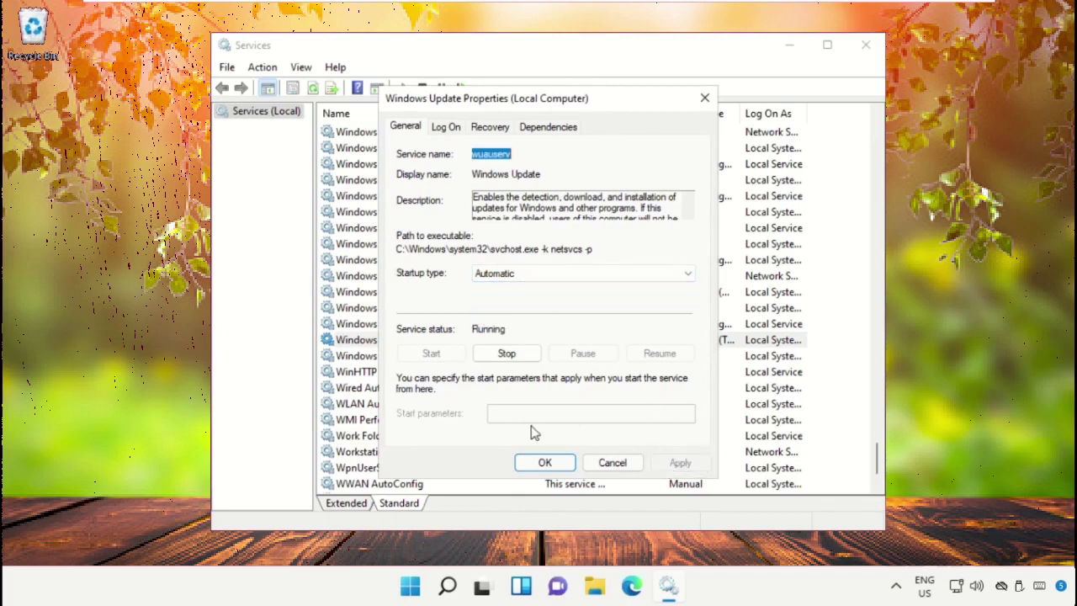
{"action": "left_click", "coordinate": [542, 462]}
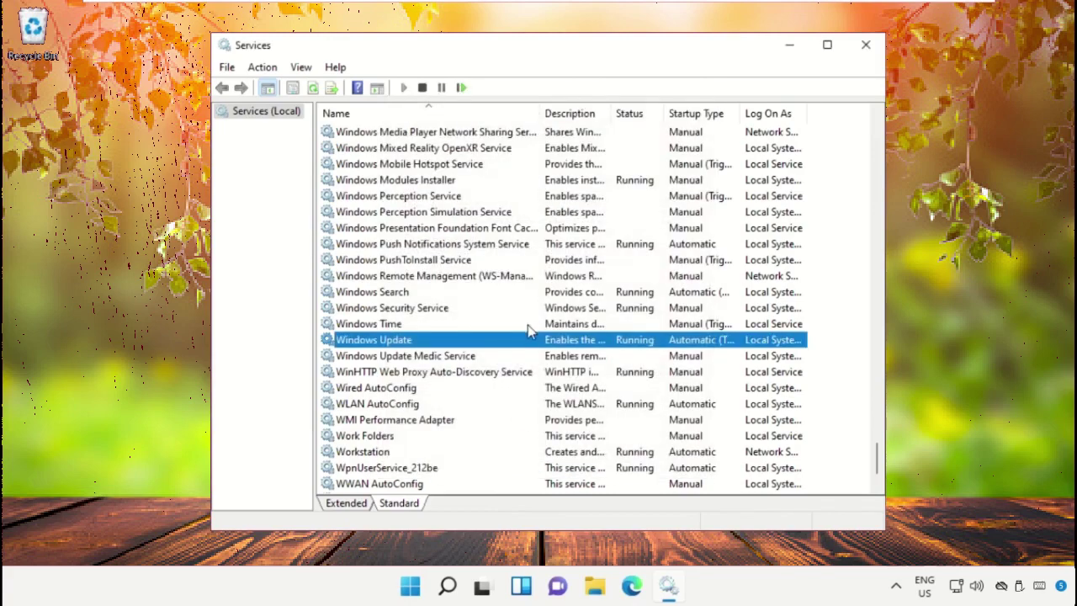
{"action": "left_click", "coordinate": [865, 45]}
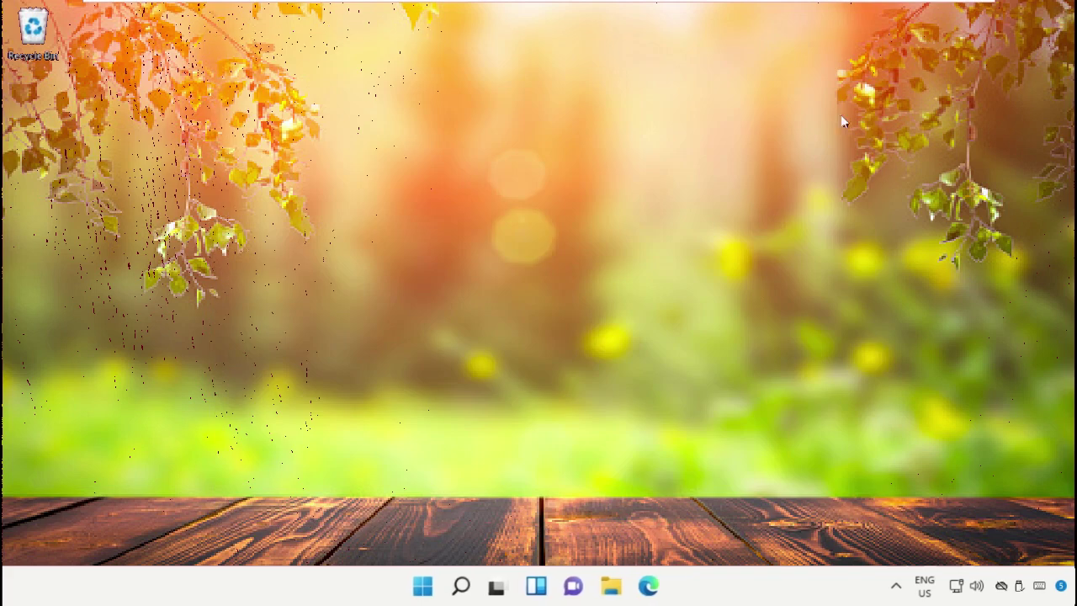
Delete all 8 items in C:\Windows\SoftwareDistribution\Download, then close File Explorer.
{"action": "left_click", "coordinate": [613, 586]}
{"action": "scroll", "coordinate": [665, 319], "scroll_direction": "down", "scroll_amount": 2}
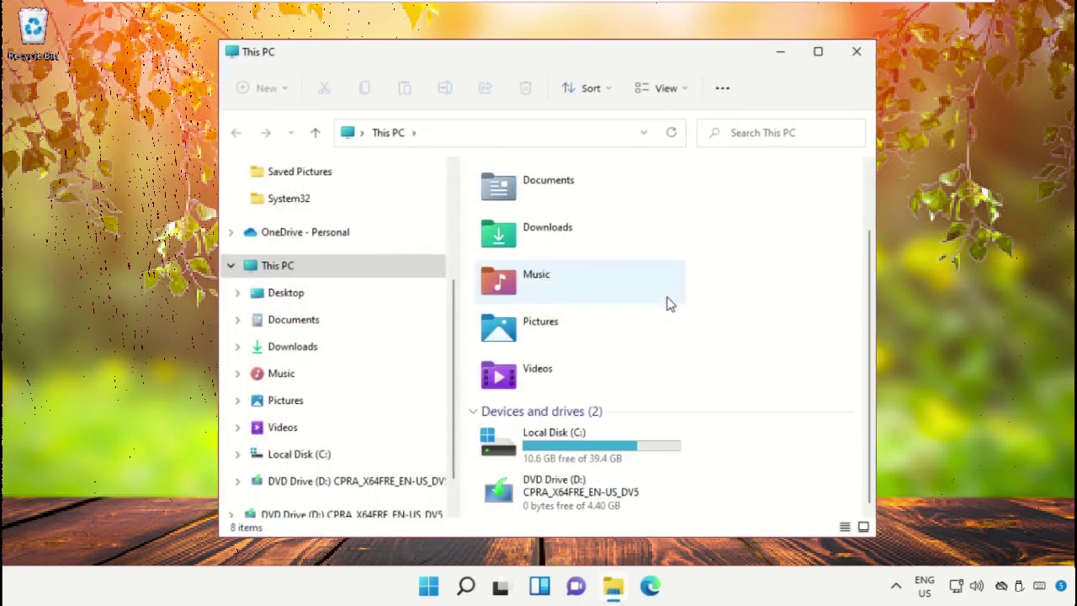
{"action": "double_click", "coordinate": [584, 453]}
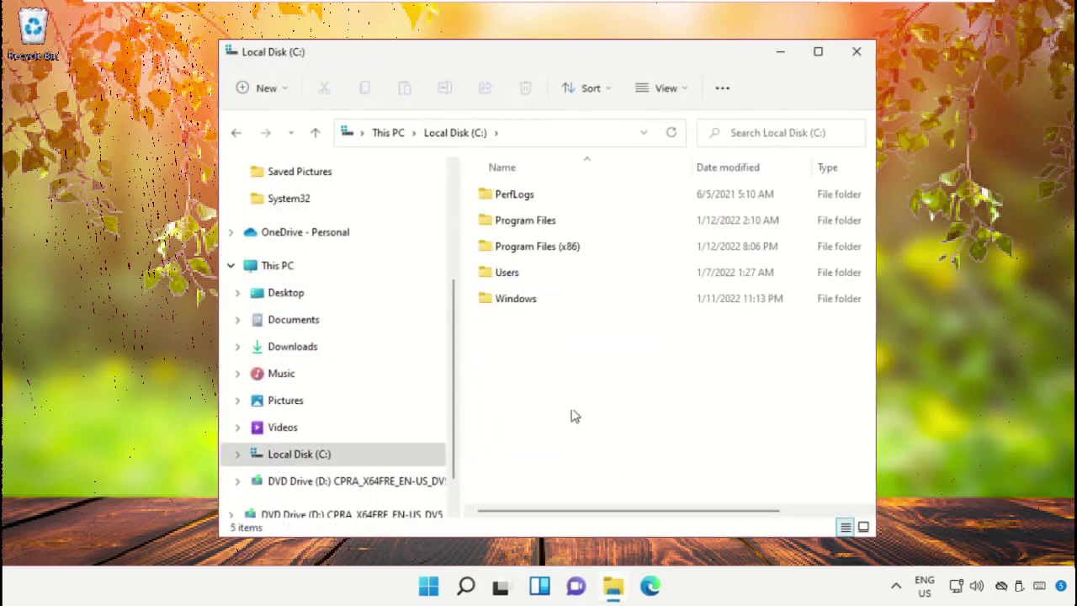
{"action": "double_click", "coordinate": [549, 301]}
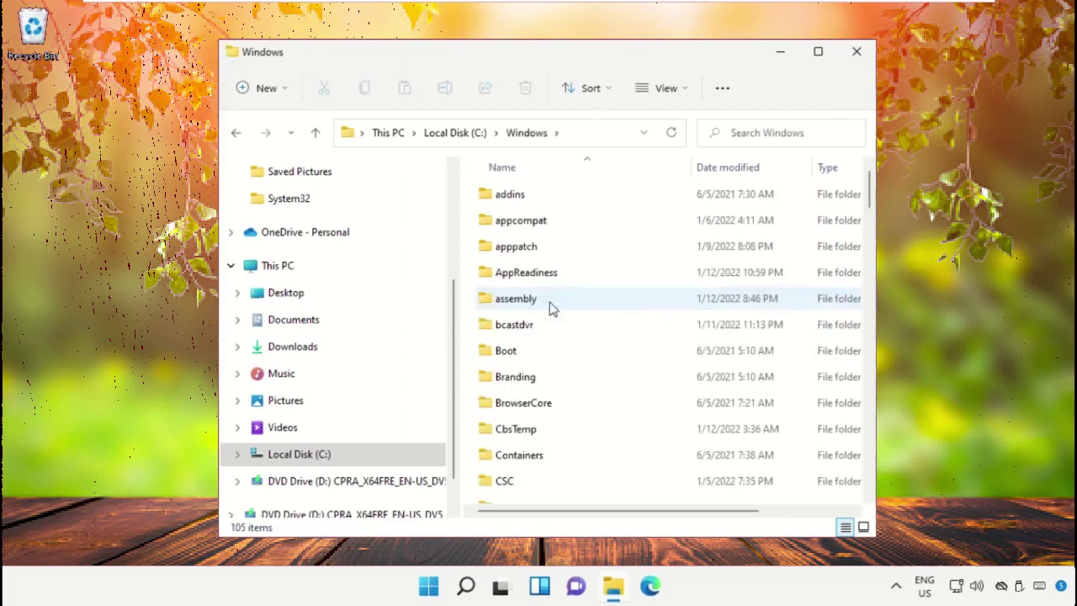
{"action": "left_click_drag", "start_coordinate": [867, 201], "coordinate": [867, 367]}
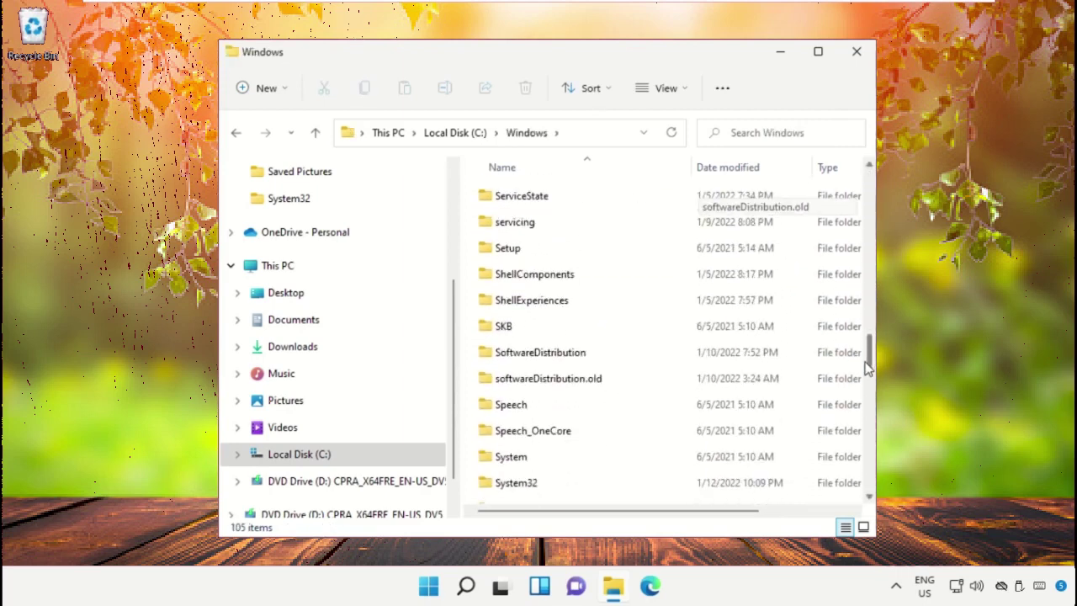
{"action": "double_click", "coordinate": [580, 353]}
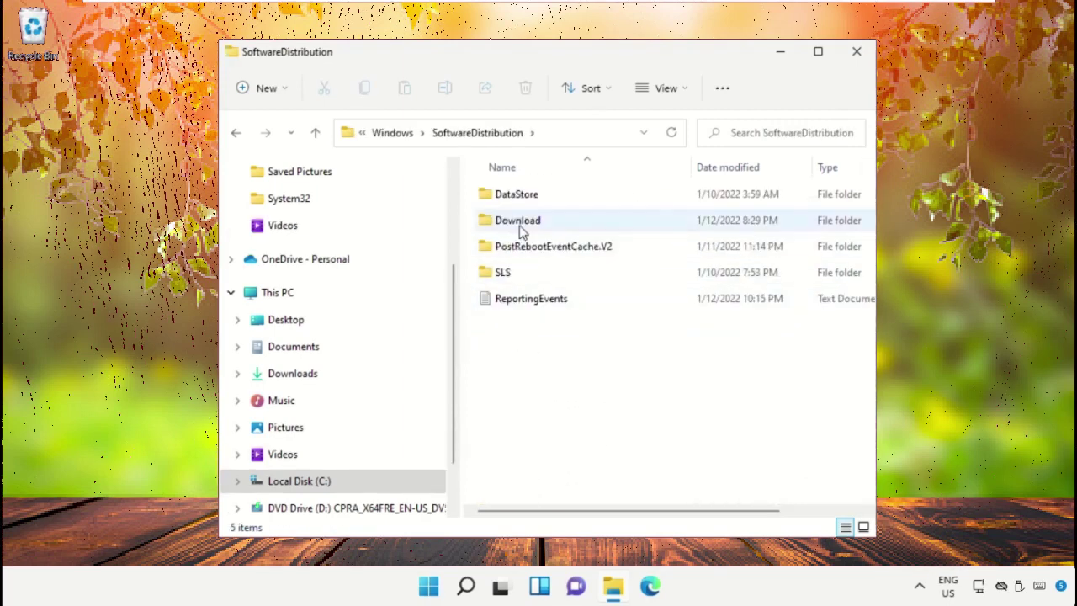
{"action": "double_click", "coordinate": [520, 225]}
{"action": "left_click_drag", "start_coordinate": [545, 432], "coordinate": [599, 196]}
{"action": "right_click", "coordinate": [599, 196]}
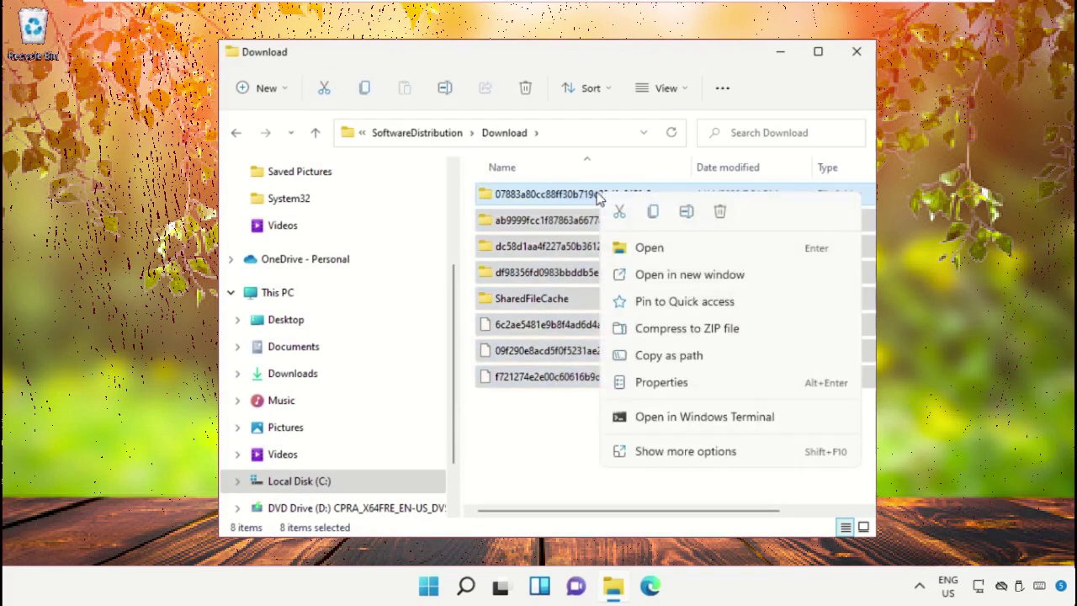
{"action": "left_click", "coordinate": [715, 214]}
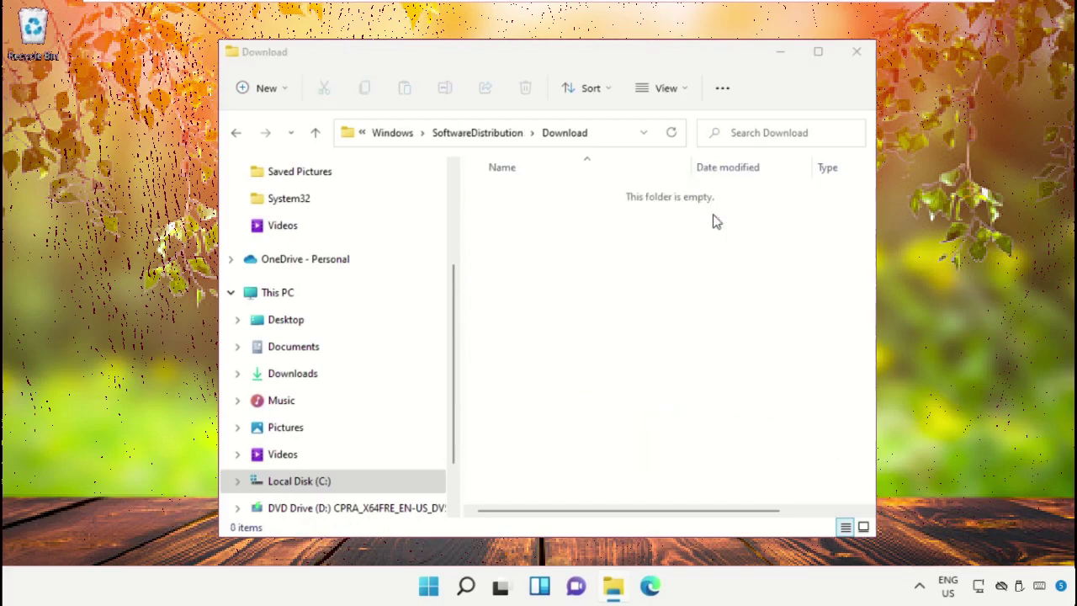
{"action": "left_click", "coordinate": [859, 55]}
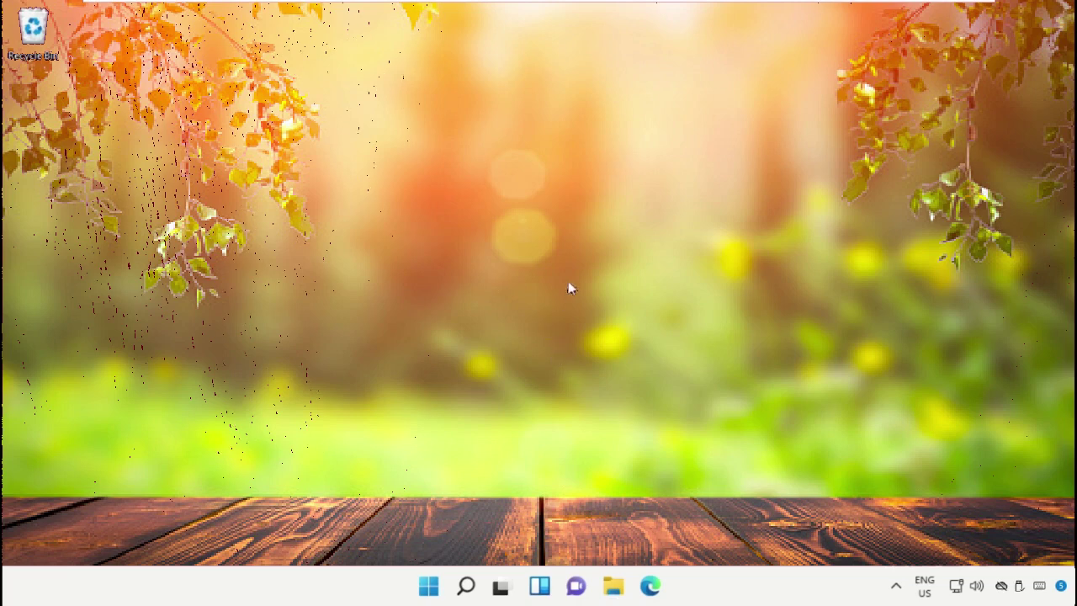
Launch Chrome, copy KB5009566 from the support article heading, and switch to the Update Catalog tab.
{"action": "left_click", "coordinate": [466, 587]}
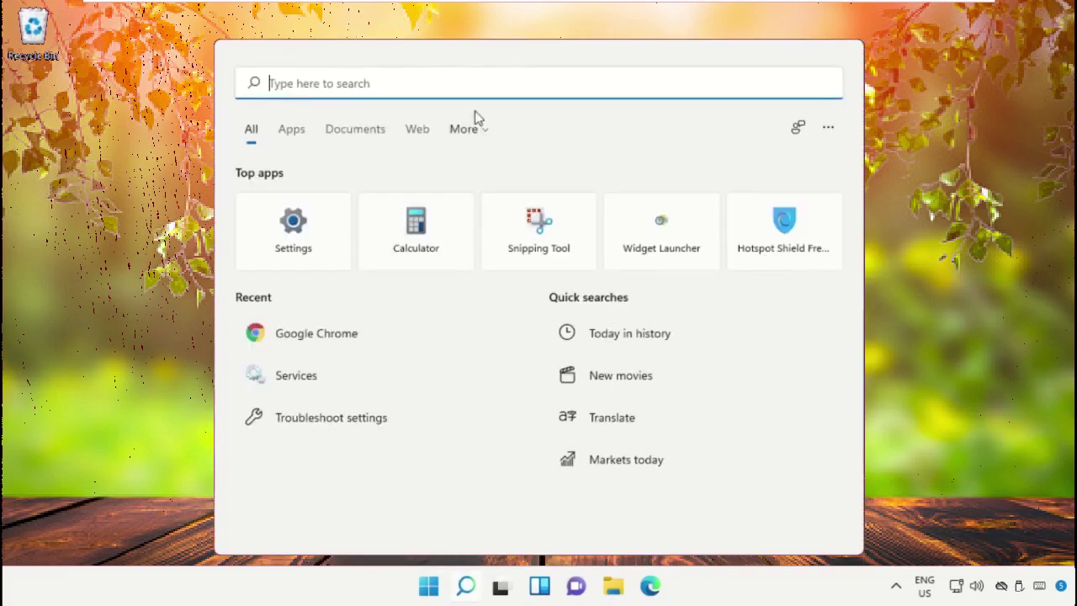
{"action": "type", "text": "Chrome"}
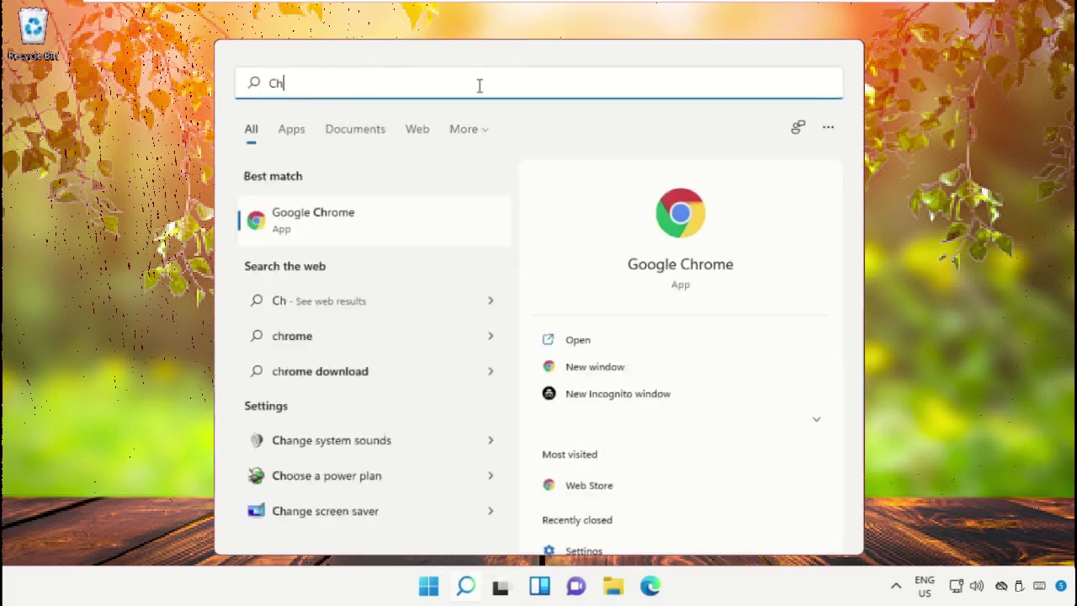
{"action": "left_click", "coordinate": [357, 220]}
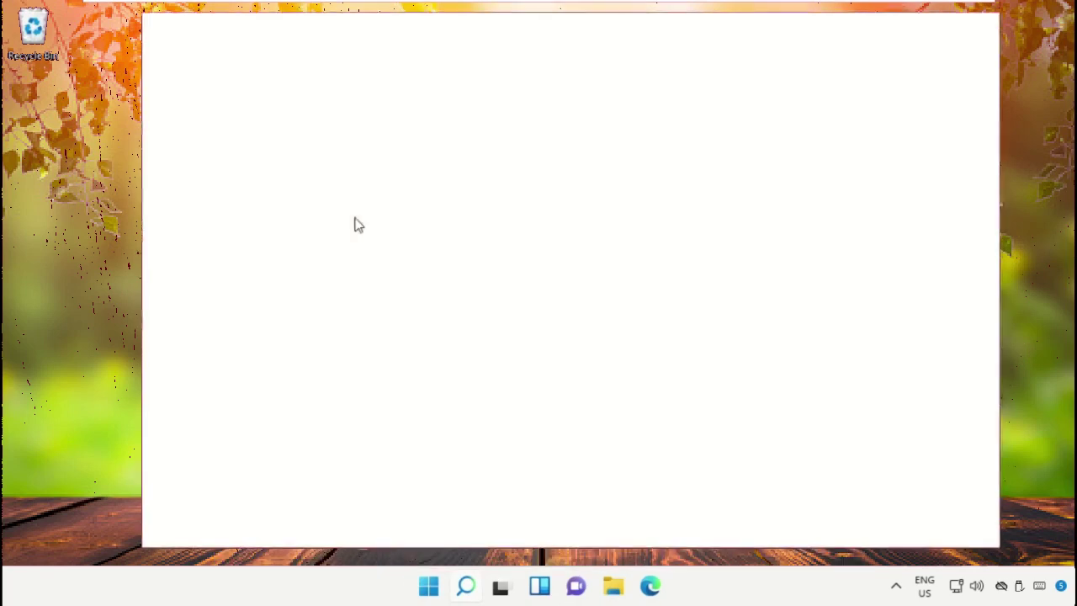
{"action": "scroll", "coordinate": [367, 184], "scroll_direction": "down", "scroll_amount": 1}
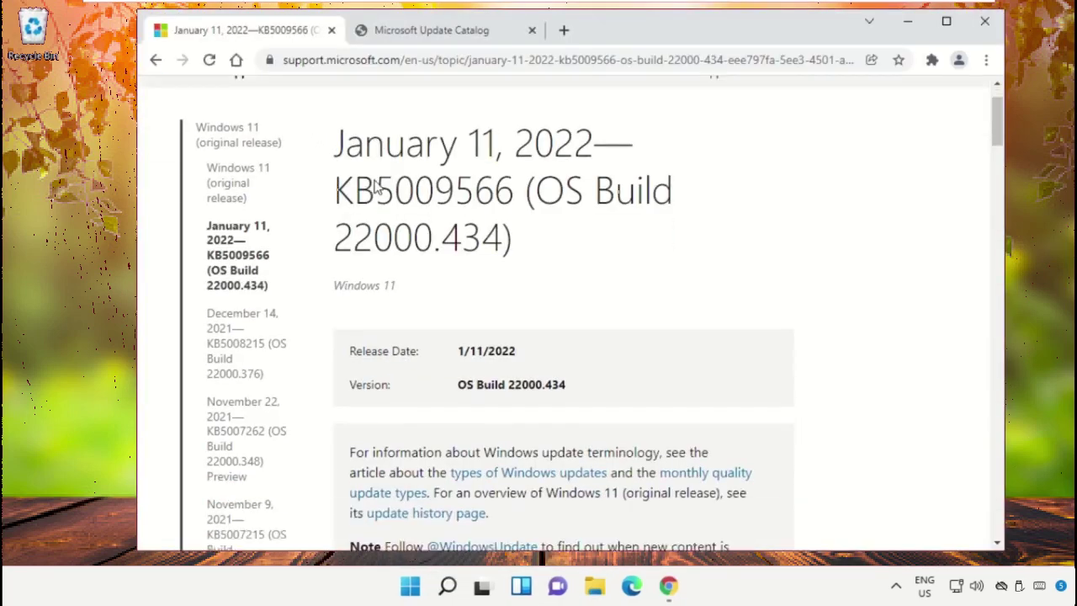
{"action": "left_click_drag", "start_coordinate": [335, 176], "coordinate": [515, 175]}
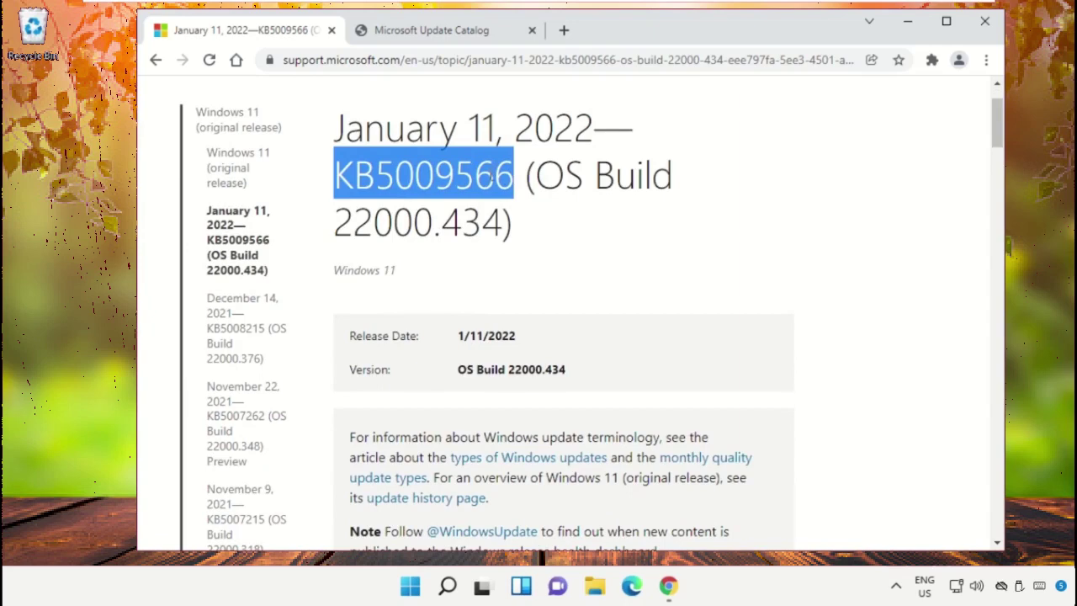
{"action": "right_click", "coordinate": [489, 179]}
{"action": "left_click", "coordinate": [532, 191]}
{"action": "scroll", "coordinate": [531, 191], "scroll_direction": "up", "scroll_amount": 1}
{"action": "left_click", "coordinate": [444, 33]}
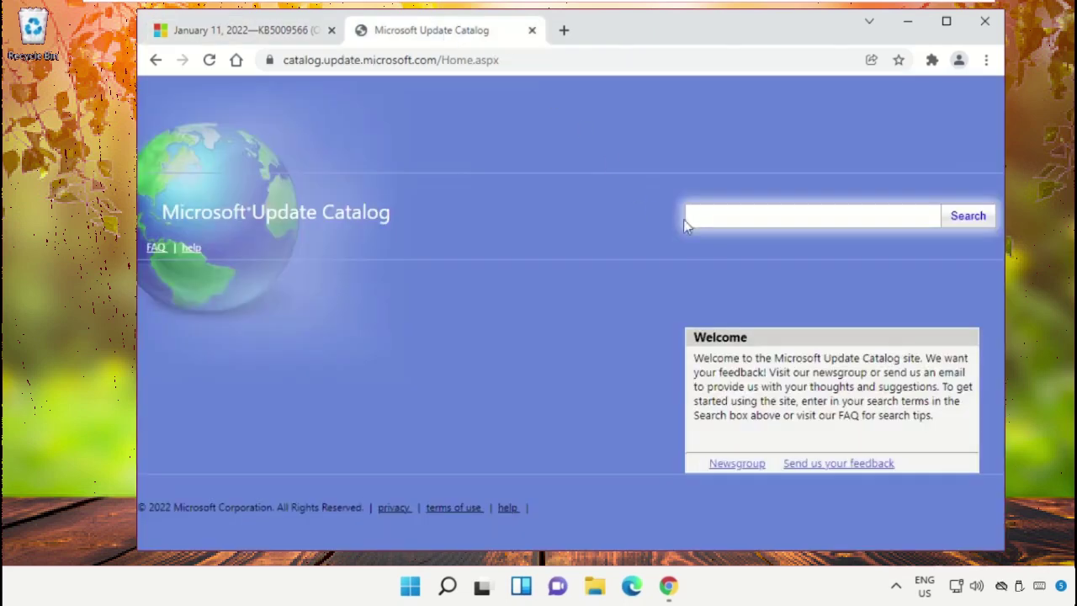
Search the Update Catalog for KB5009566 and download the x64 Windows 11 cumulative update.
{"action": "right_click", "coordinate": [708, 217]}
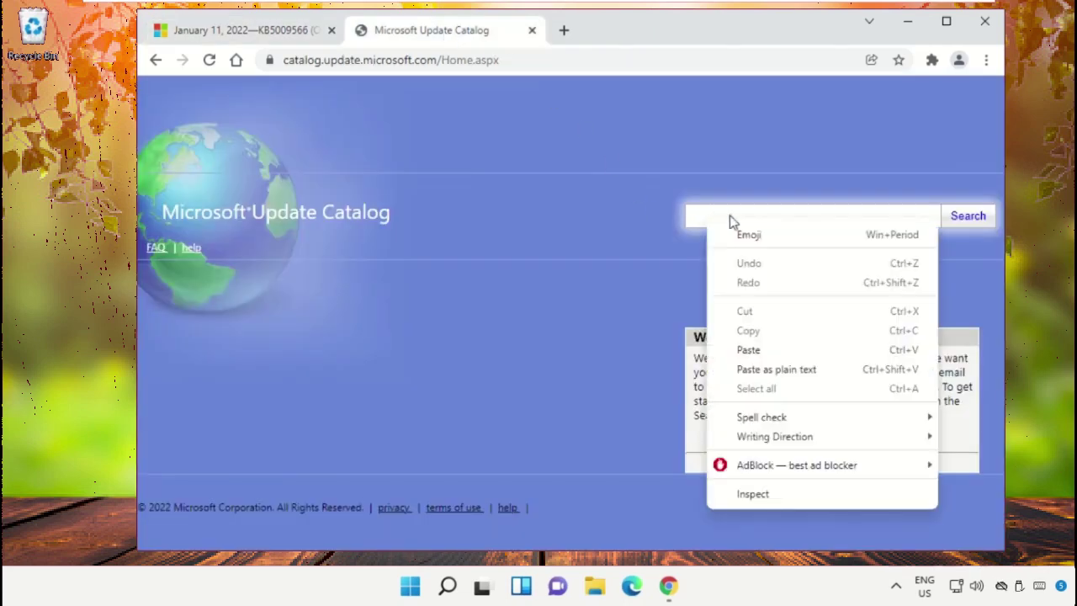
{"action": "left_click", "coordinate": [798, 351]}
{"action": "left_click", "coordinate": [967, 216]}
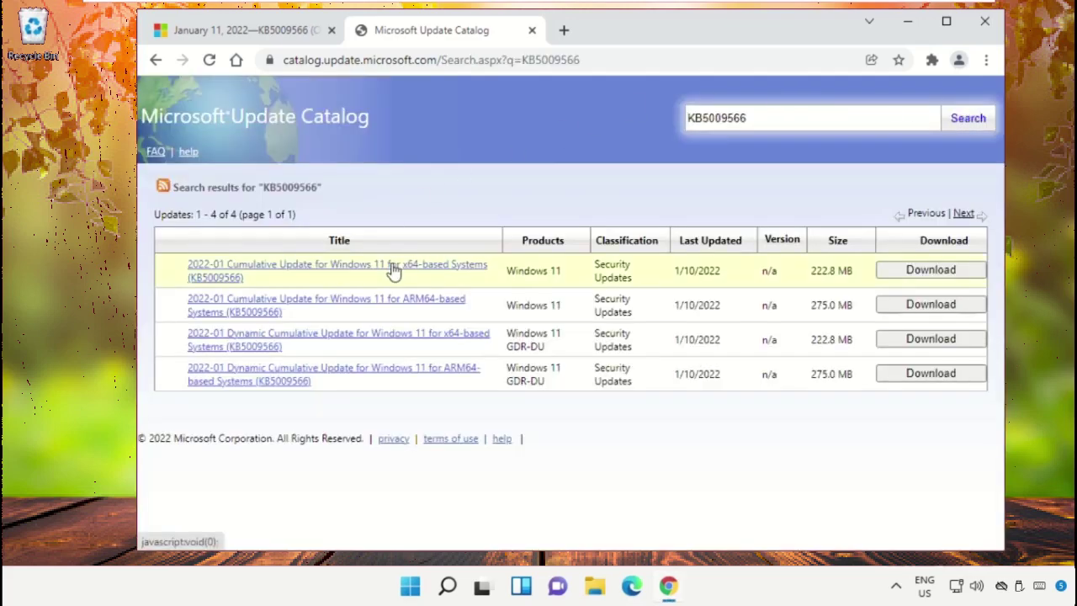
{"action": "left_click", "coordinate": [904, 272]}
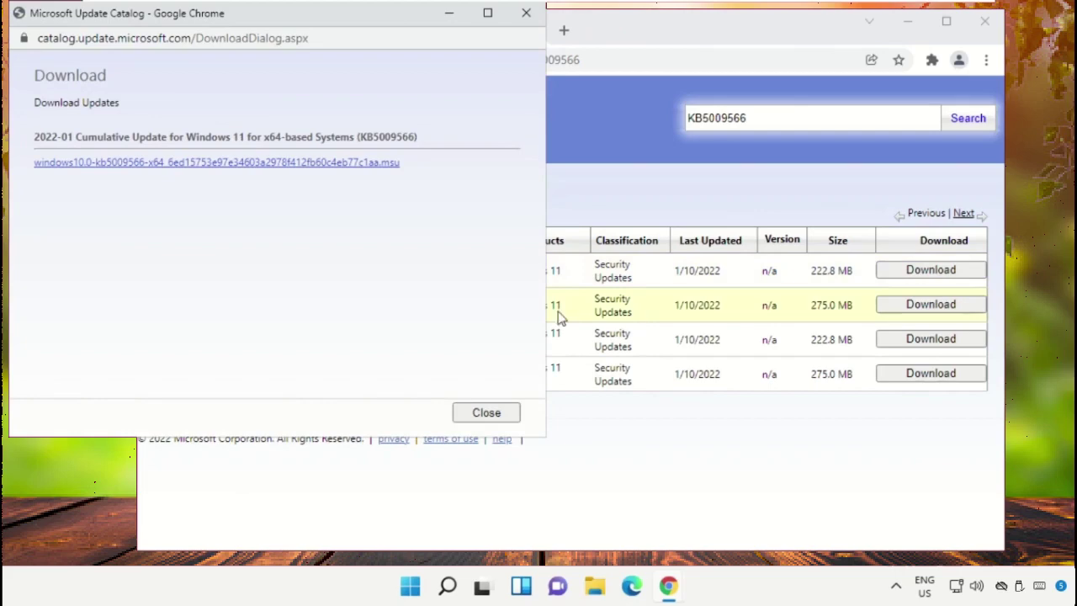
Save the x64 KB5009566 .msu to the Desktop, keep it despite the warning, and close Chrome.
{"action": "right_click", "coordinate": [373, 166]}
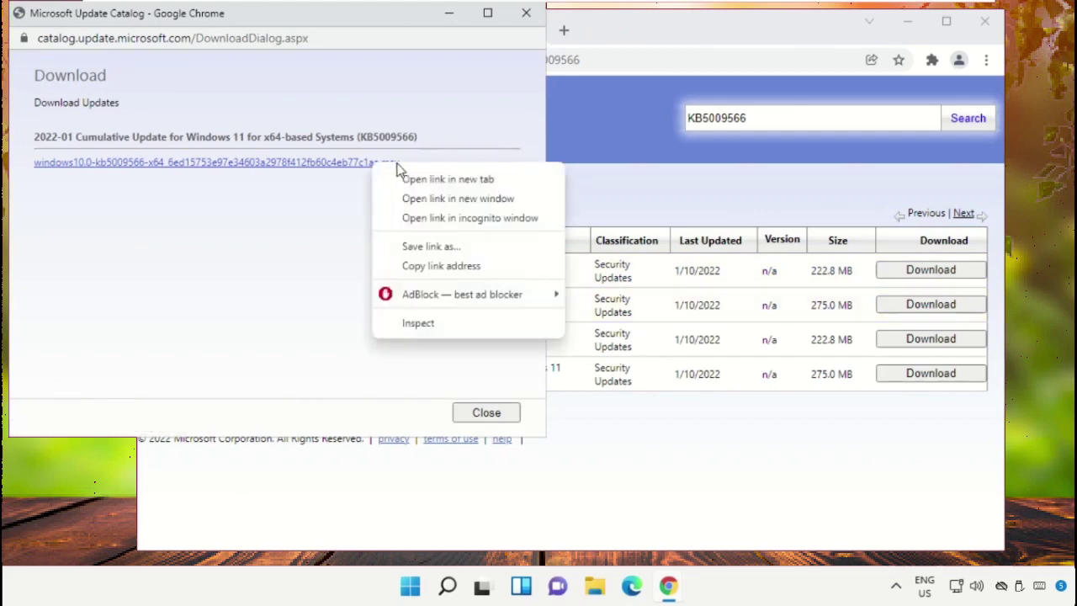
{"action": "left_click", "coordinate": [429, 247]}
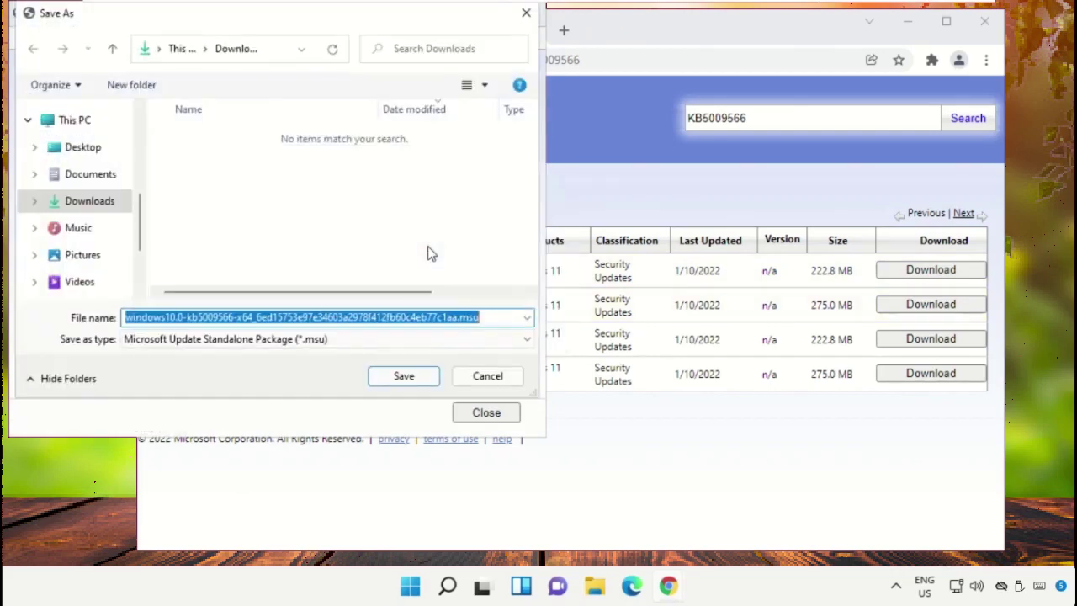
{"action": "left_click", "coordinate": [80, 148]}
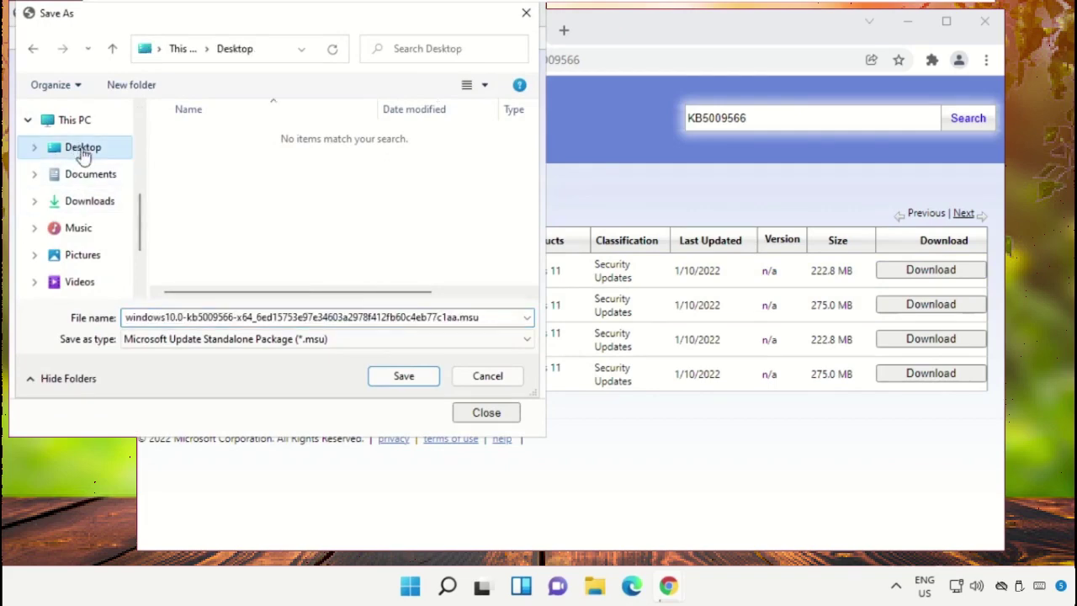
{"action": "left_click", "coordinate": [405, 376]}
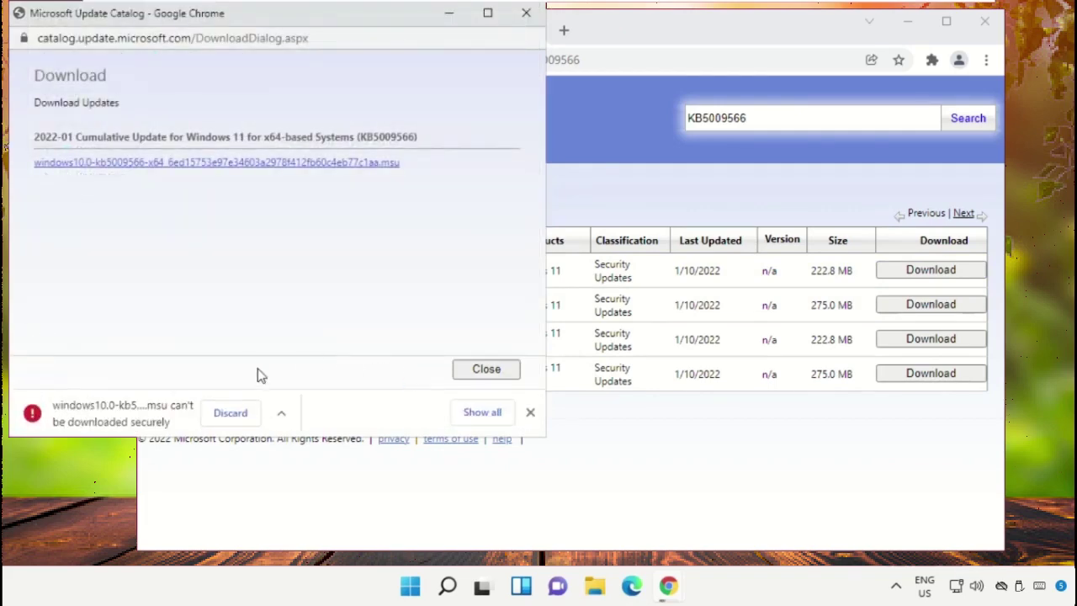
{"action": "left_click", "coordinate": [283, 413]}
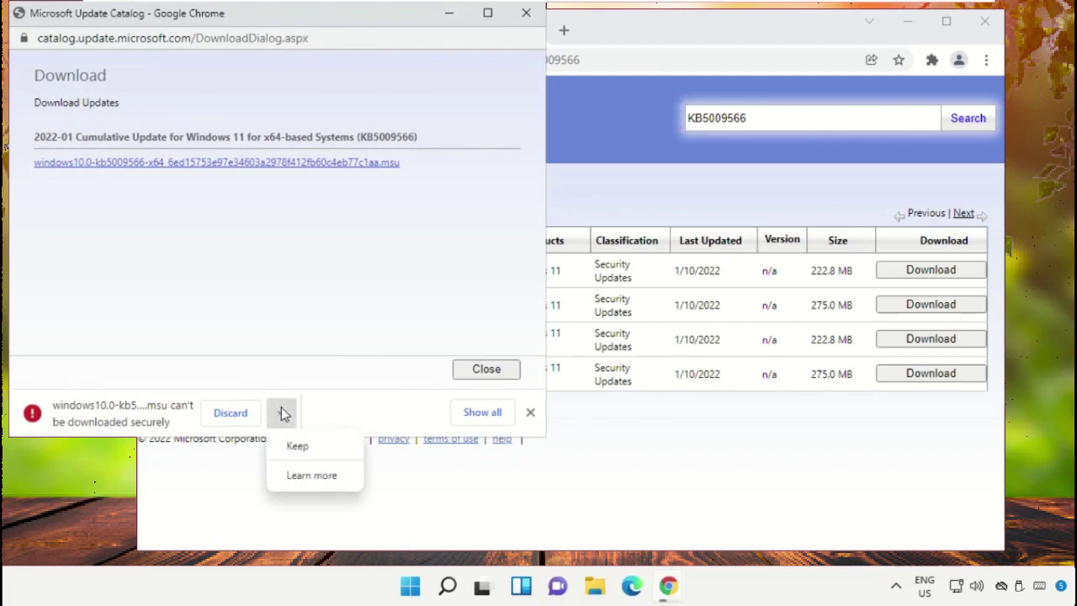
{"action": "left_click", "coordinate": [301, 445]}
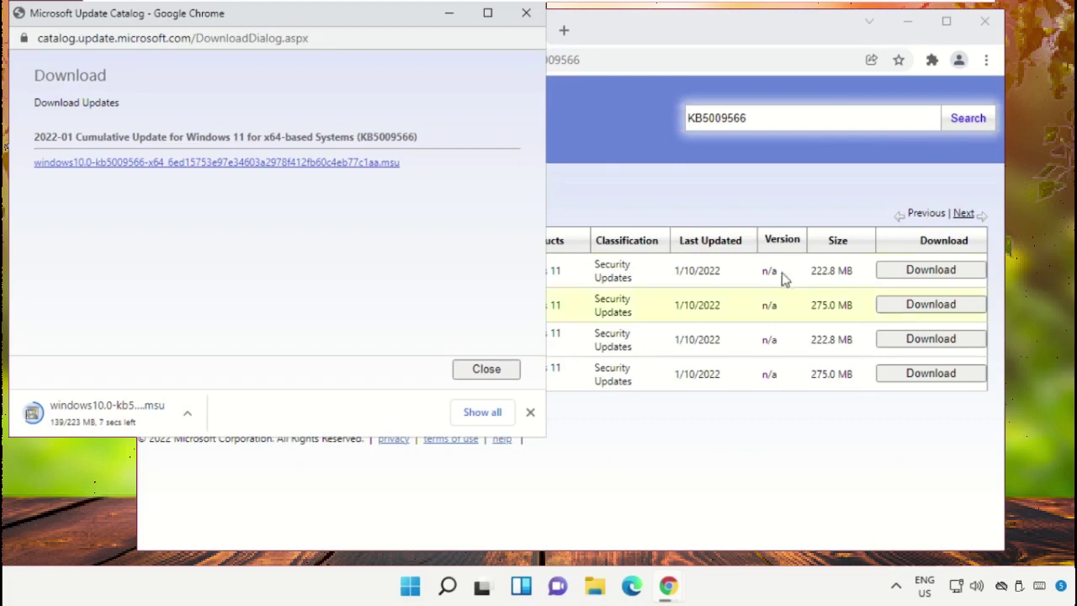
{"action": "left_click", "coordinate": [982, 21]}
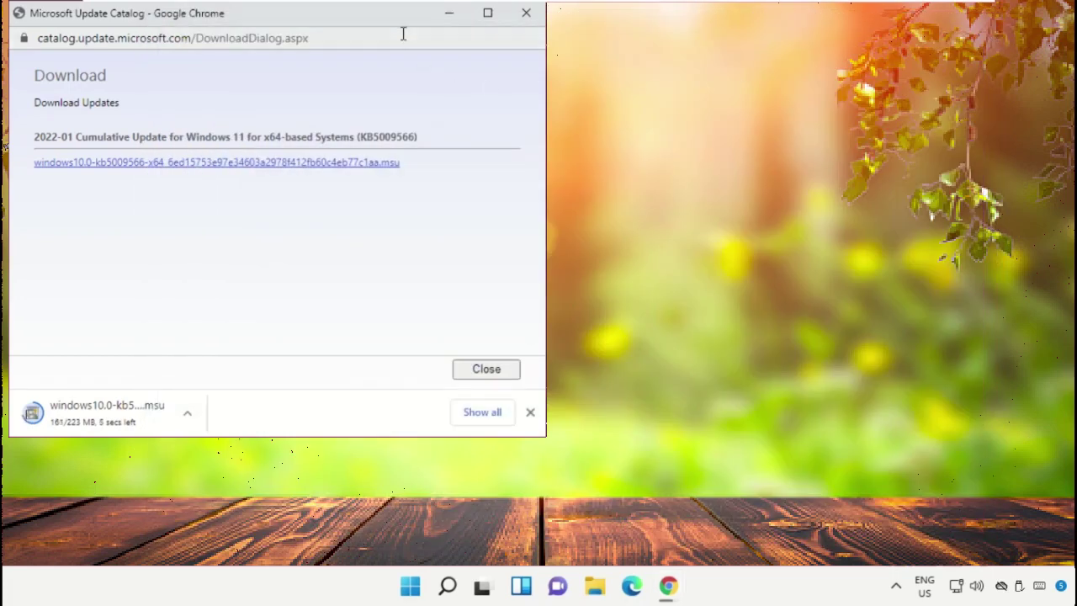
{"action": "left_click_drag", "start_coordinate": [407, 27], "coordinate": [606, 77]}
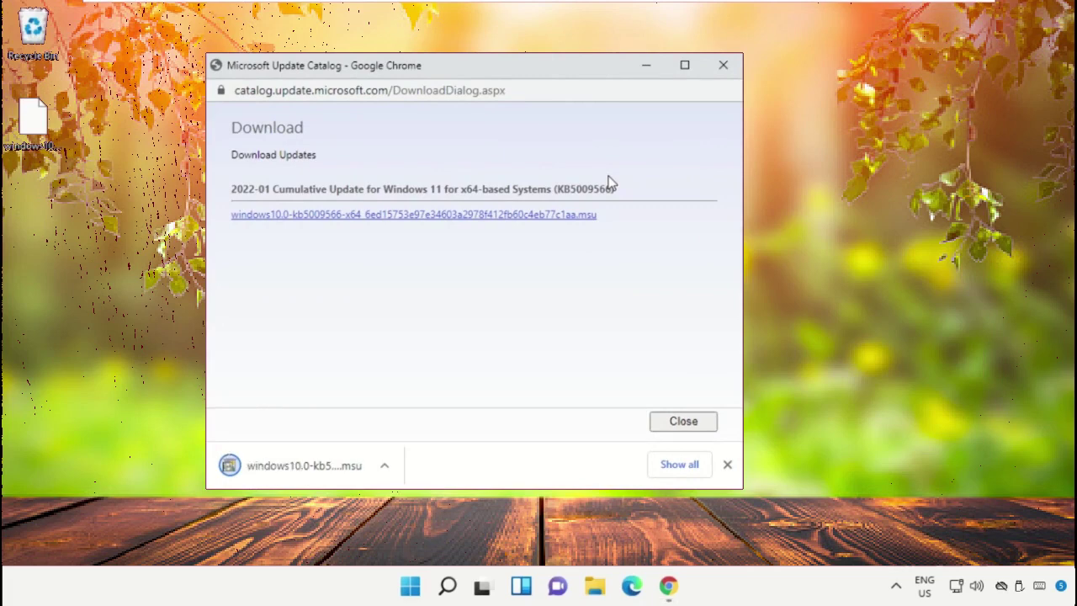
{"action": "left_click", "coordinate": [723, 65]}
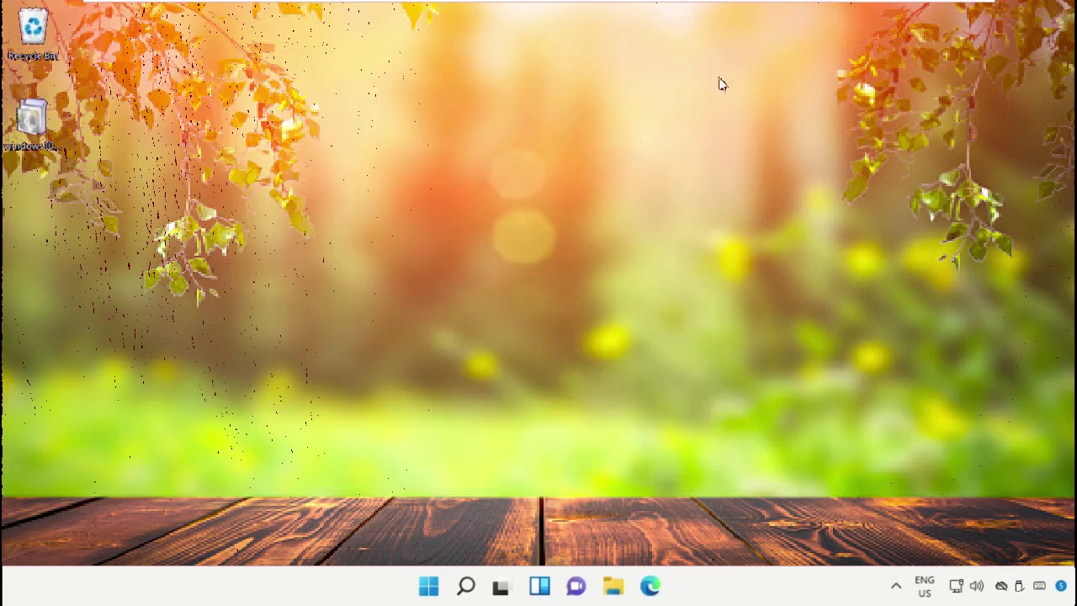
Run the KB5009566 .msu from the desktop and dismiss the already-installed message.
{"action": "left_click", "coordinate": [50, 135]}
{"action": "double_click", "coordinate": [50, 135]}
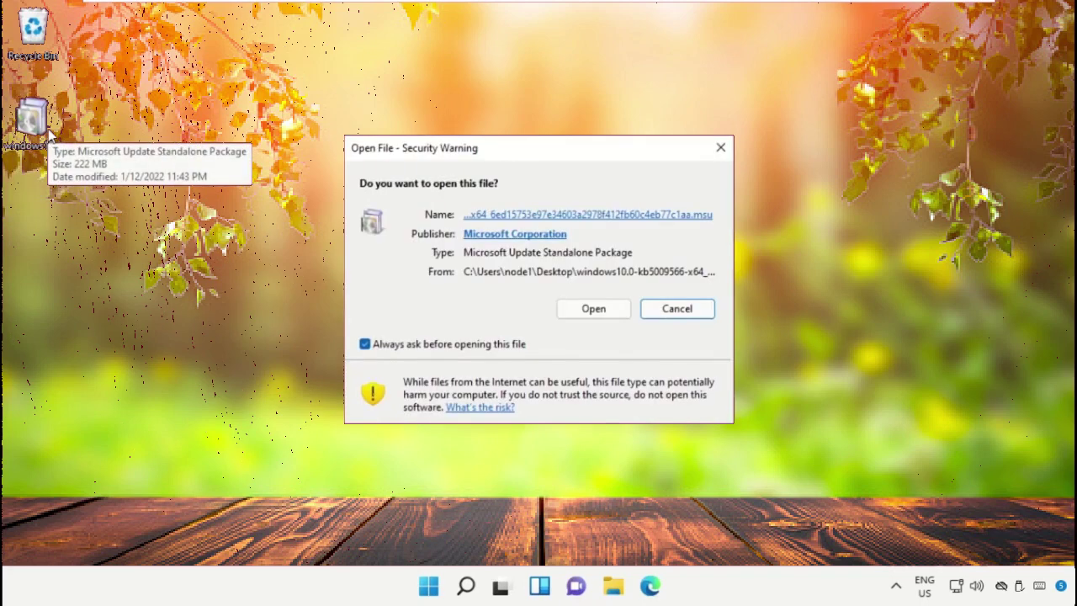
{"action": "left_click", "coordinate": [606, 307]}
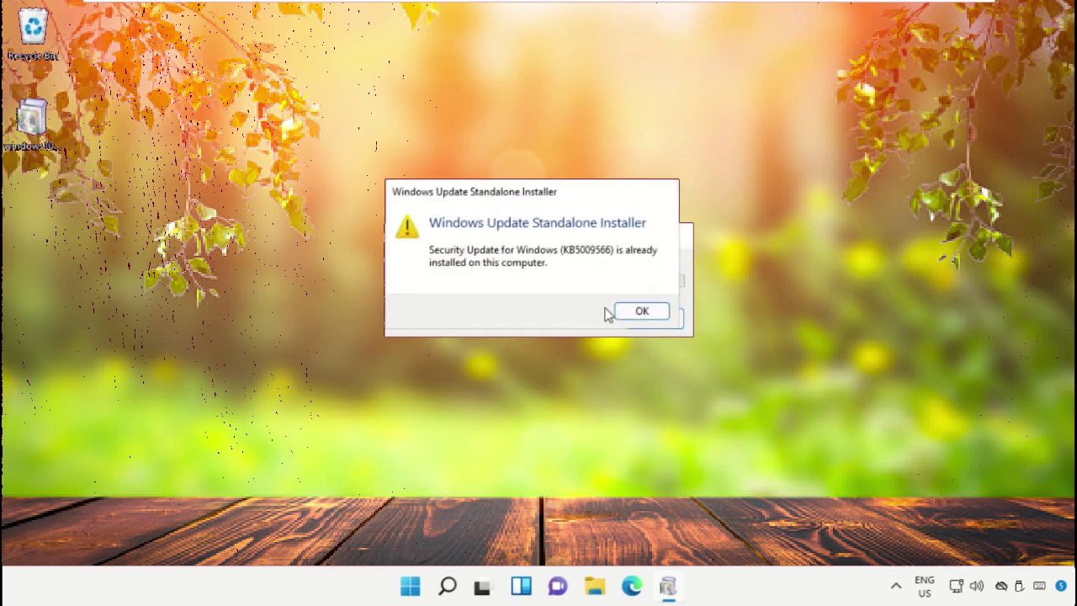
{"action": "left_click", "coordinate": [637, 312]}
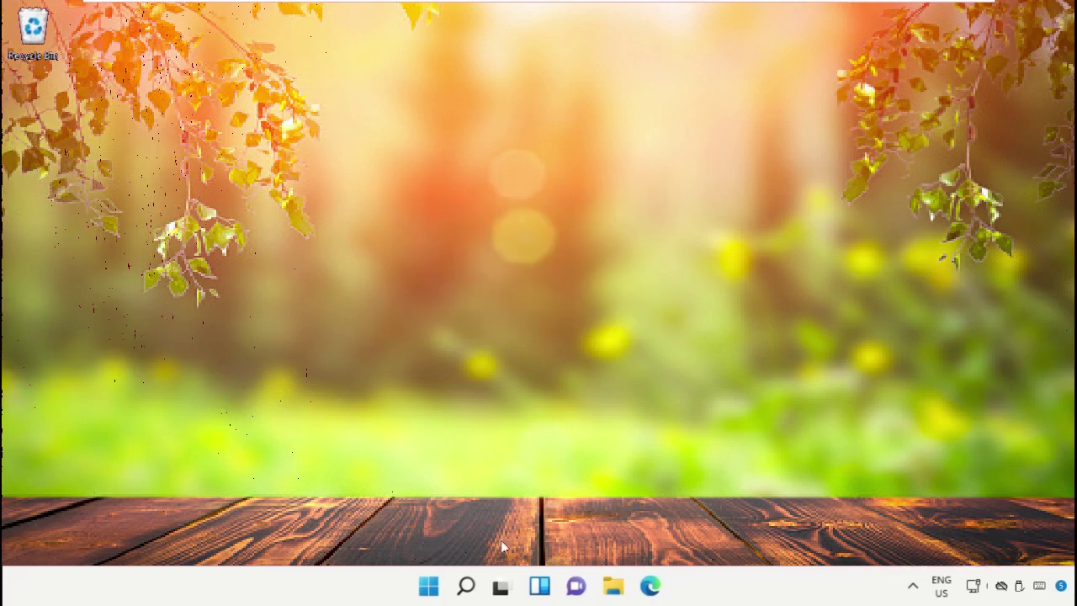
Open Start and show the power menu with Shut down and Restart.
{"action": "left_click", "coordinate": [430, 587]}
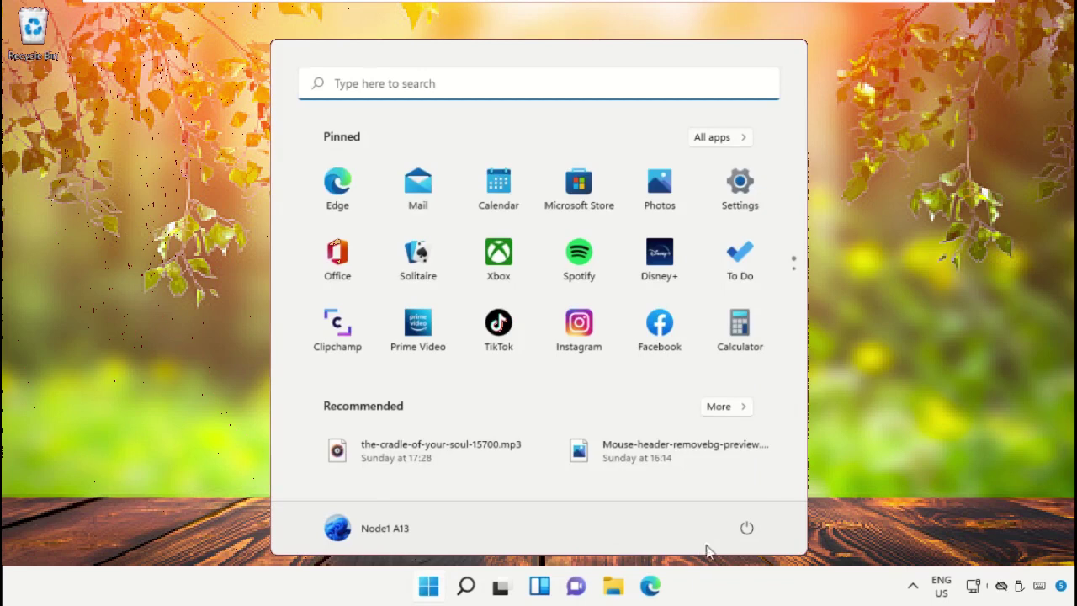
{"action": "left_click", "coordinate": [747, 530]}
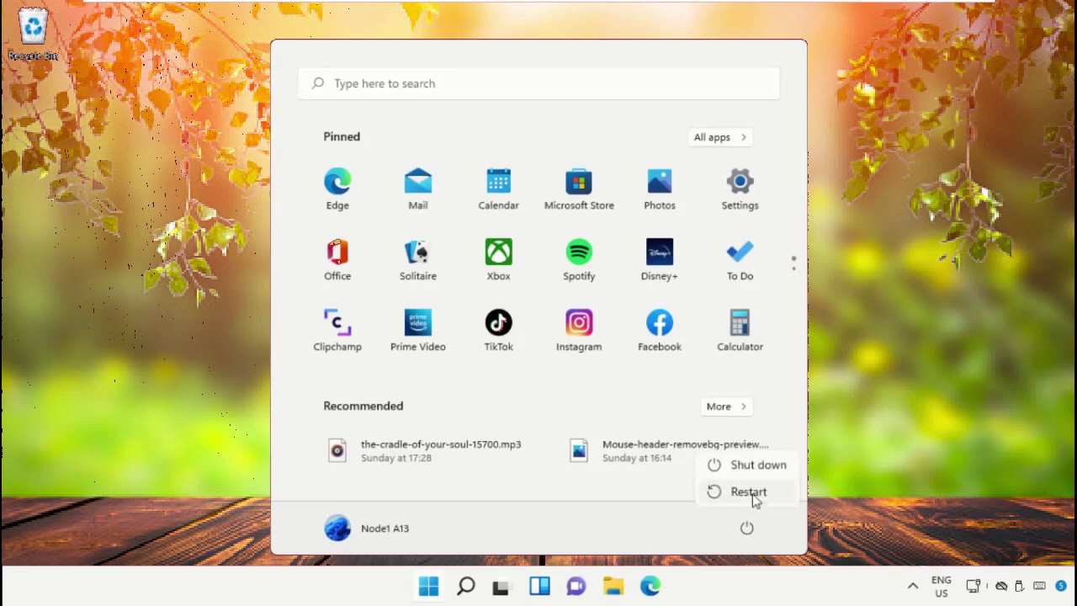